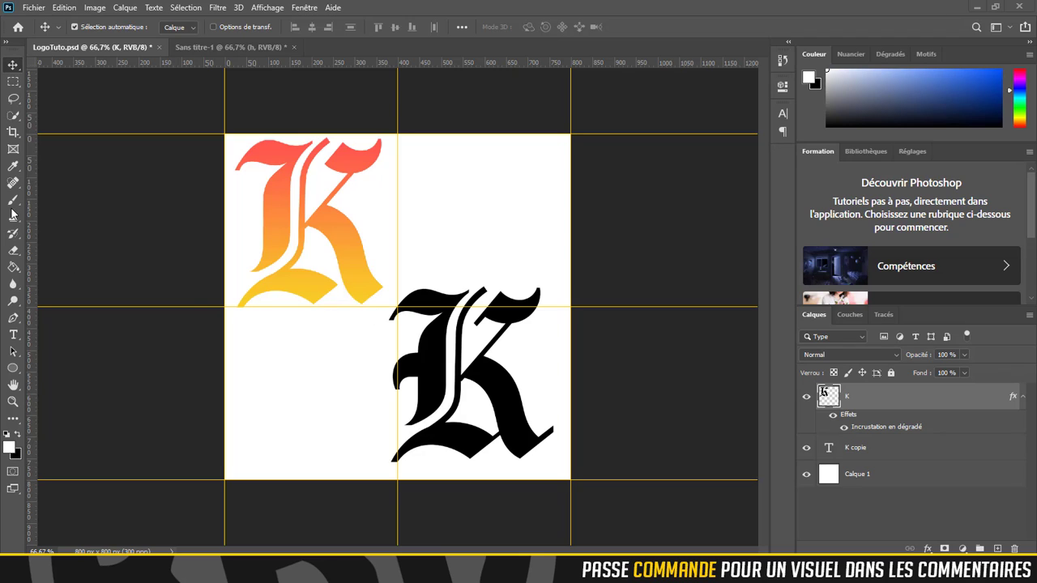
{"action": "left_click", "coordinate": [13, 84]}
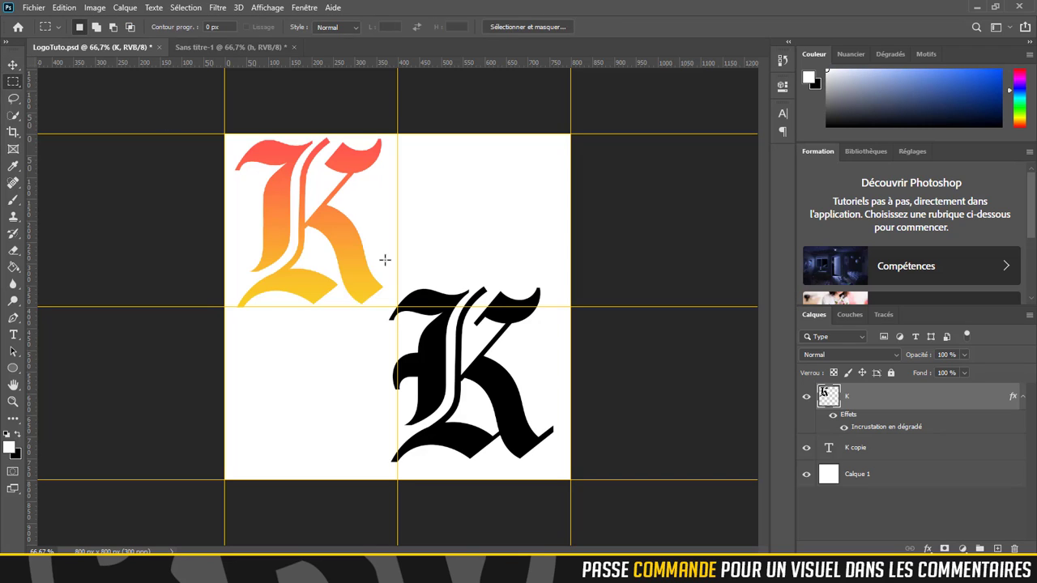
{"action": "scroll", "coordinate": [409, 387], "scroll_direction": "up", "scroll_amount": 2}
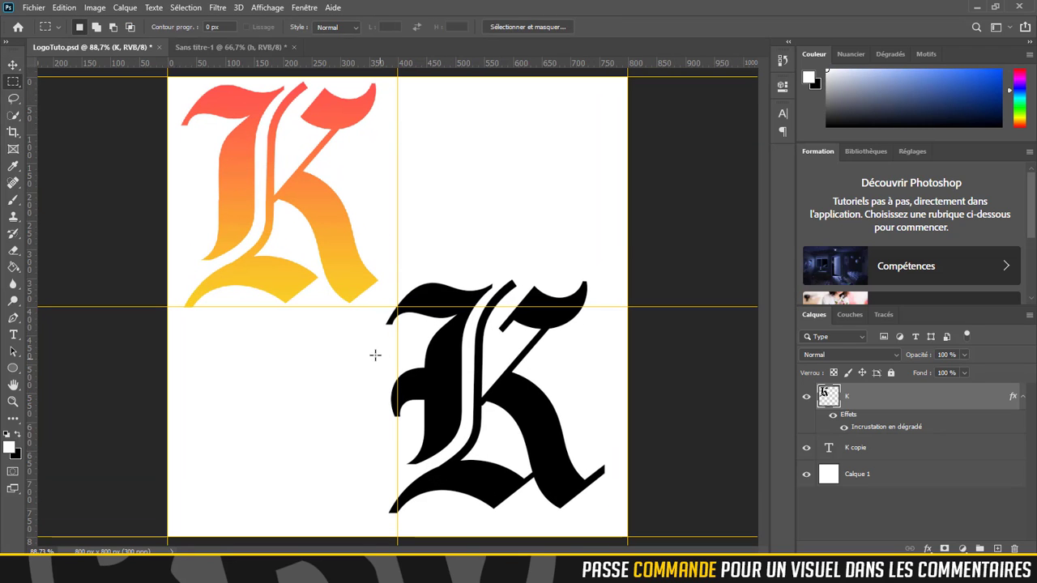
{"action": "mouse_move", "coordinate": [374, 354]}
{"action": "left_mouse_down"}
{"action": "mouse_move", "coordinate": [401, 371]}
{"action": "mouse_move", "coordinate": [435, 430]}
{"action": "left_mouse_up"}
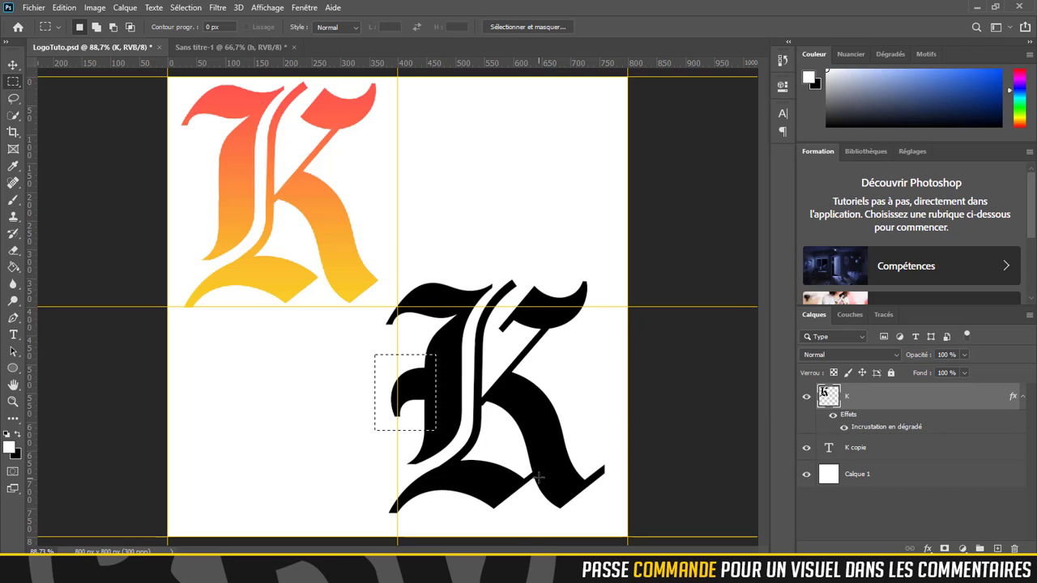
{"action": "mouse_move", "coordinate": [511, 456]}
{"action": "left_mouse_down"}
{"action": "mouse_move", "coordinate": [604, 478]}
{"action": "mouse_move", "coordinate": [627, 520]}
{"action": "left_mouse_up"}
{"action": "left_click", "coordinate": [463, 445]}
In the Sans titre-1 document, draw a blue 800 × 800 px circle with the Ellipse tool that fills the whole canvas
{"action": "left_click", "coordinate": [207, 48]}
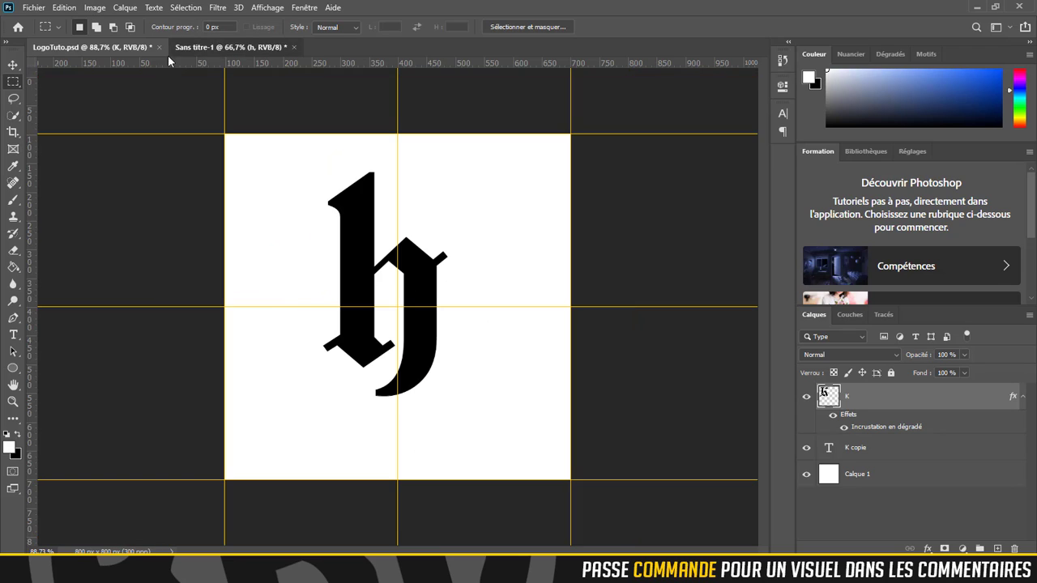
{"action": "left_click", "coordinate": [7, 68]}
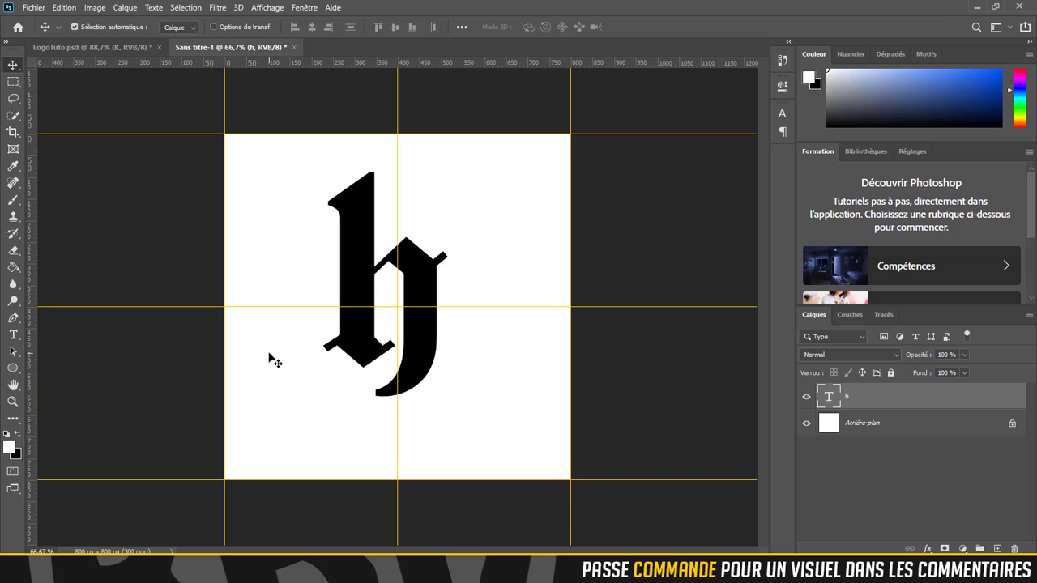
{"action": "key", "text": "ctrl"}
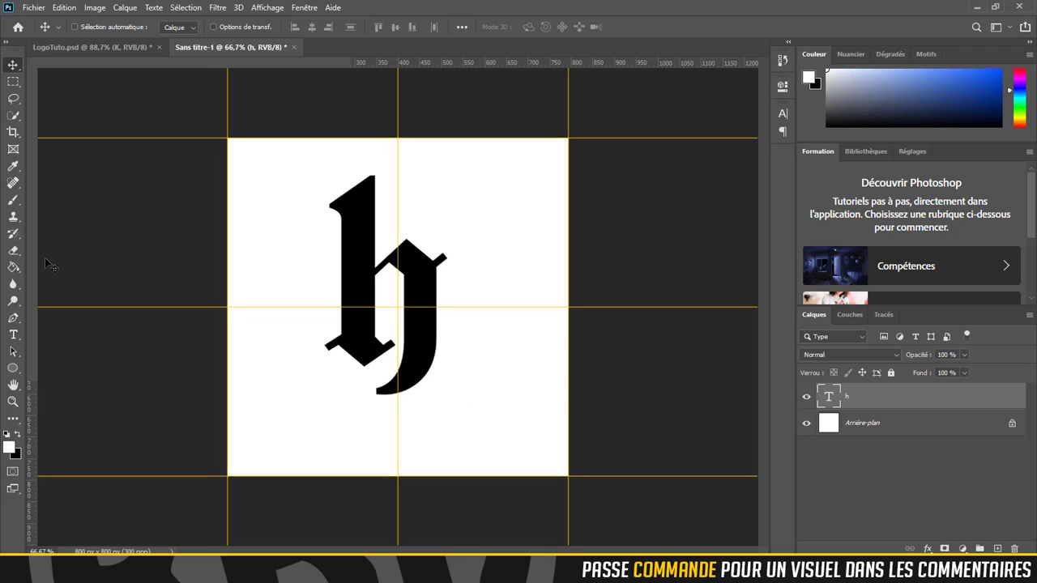
{"action": "mouse_move", "coordinate": [32, 268]}
{"action": "left_mouse_down"}
{"action": "mouse_move", "coordinate": [285, 273]}
{"action": "mouse_move", "coordinate": [25, 267]}
{"action": "left_mouse_up"}
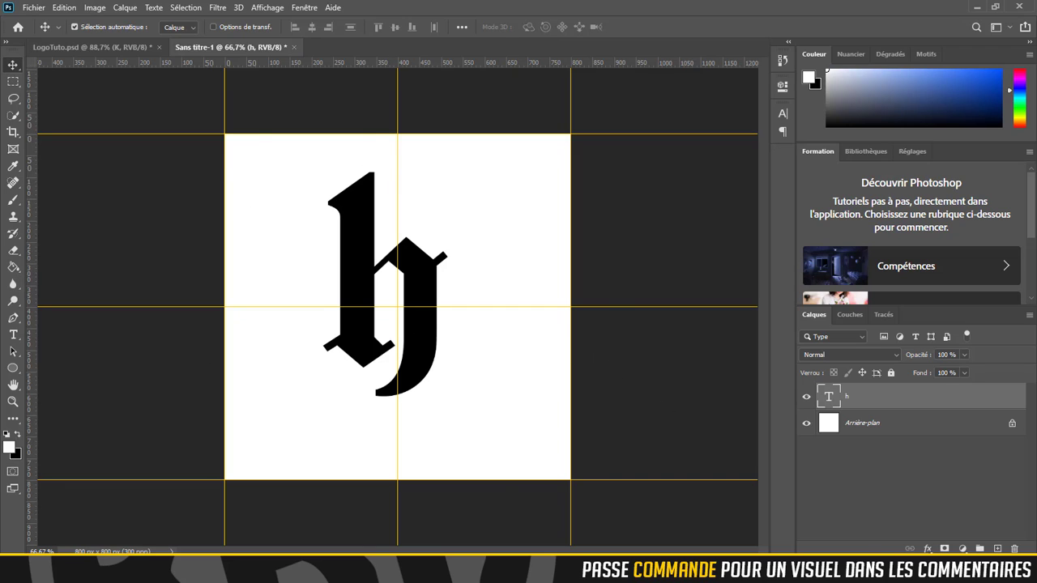
{"action": "left_click", "coordinate": [13, 368]}
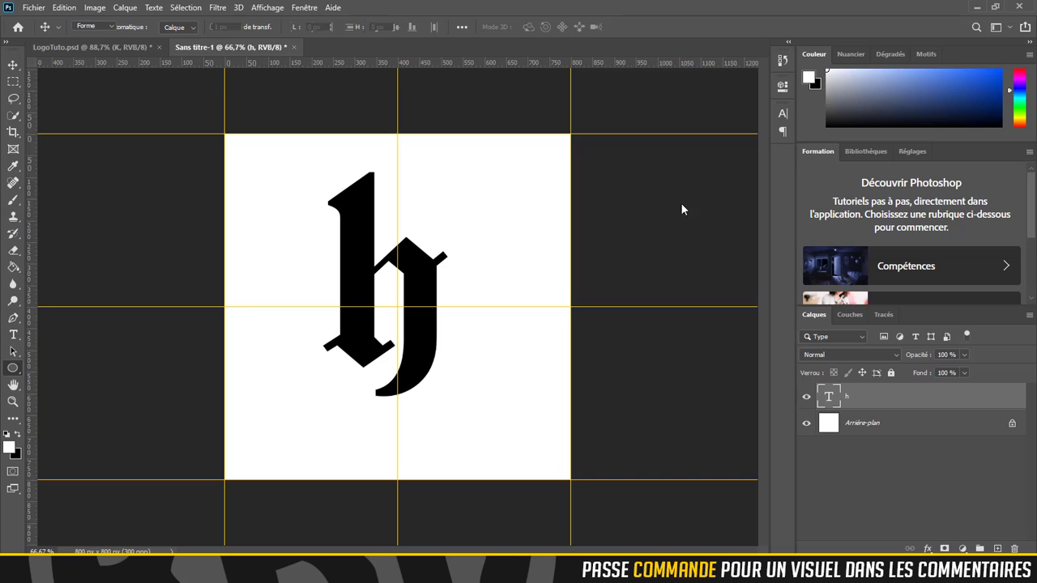
{"action": "left_click", "coordinate": [1001, 71]}
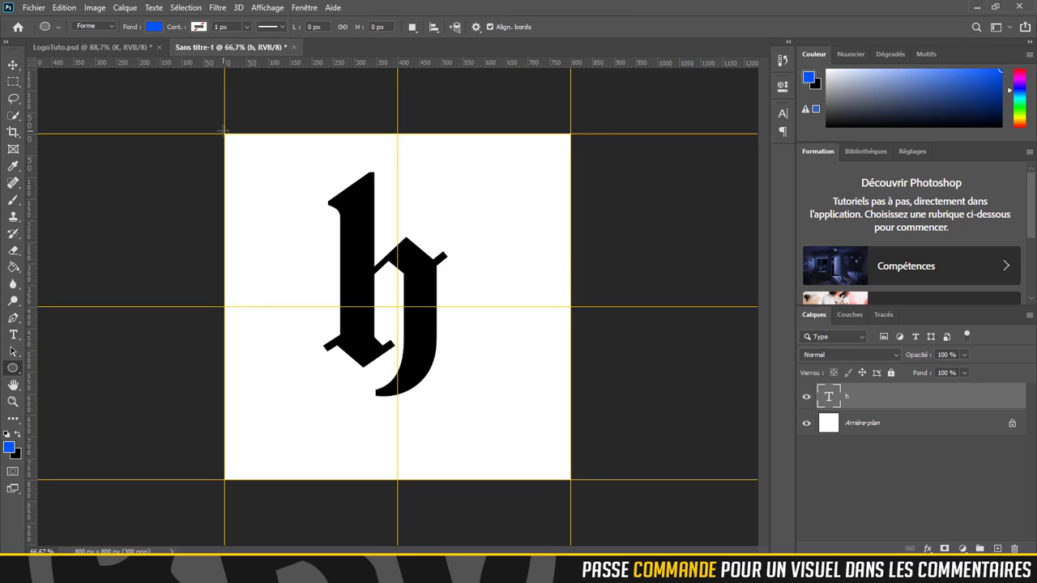
{"action": "left_click_drag", "start_coordinate": [224, 134], "coordinate": [571, 479]}
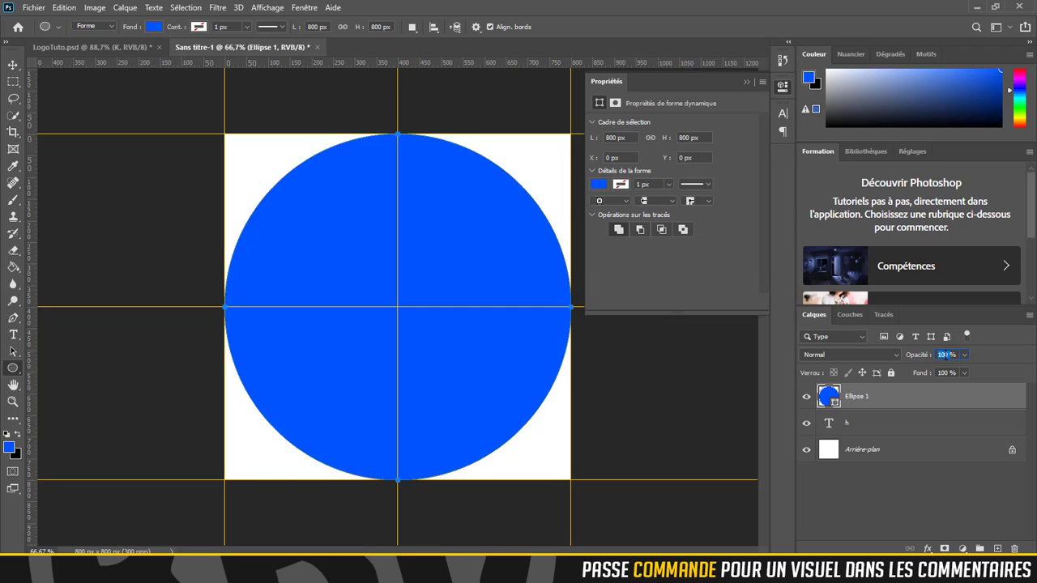
Set the circle layer's opacity to 10% and return to the Move tool
{"action": "key", "text": "Return"}
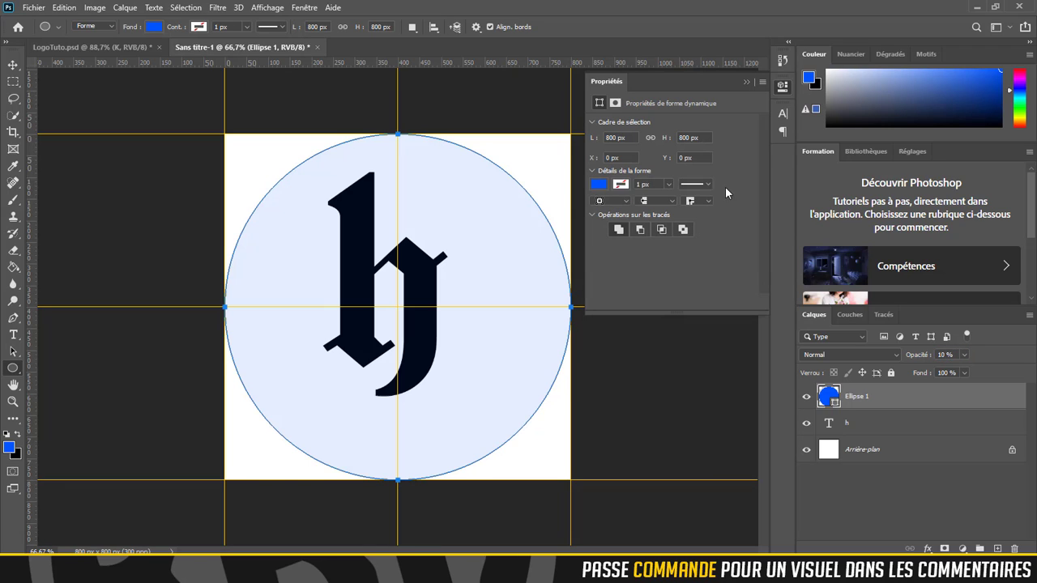
{"action": "left_click", "coordinate": [747, 84]}
{"action": "key", "text": "v"}
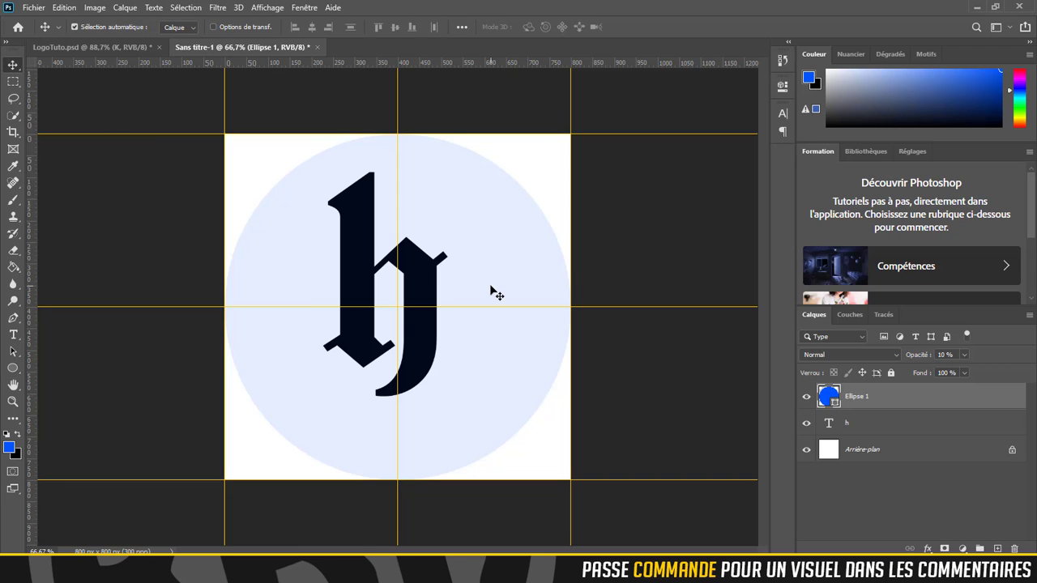
Place the h text layer above the circle layer and enlarge the letter, repositioning it to fill most of the circle
{"action": "left_click", "coordinate": [875, 429]}
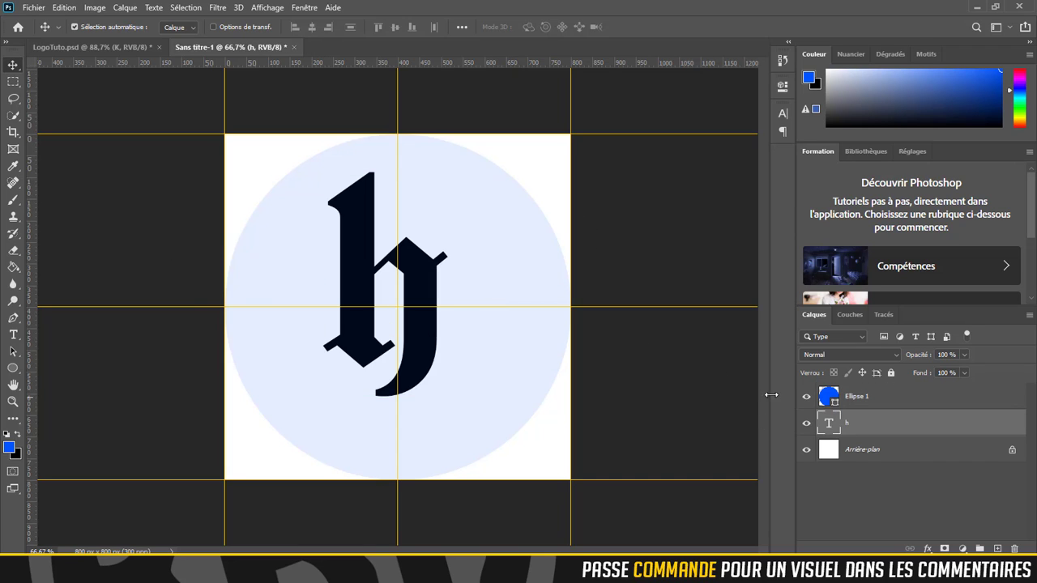
{"action": "left_click_drag", "start_coordinate": [862, 426], "coordinate": [875, 389]}
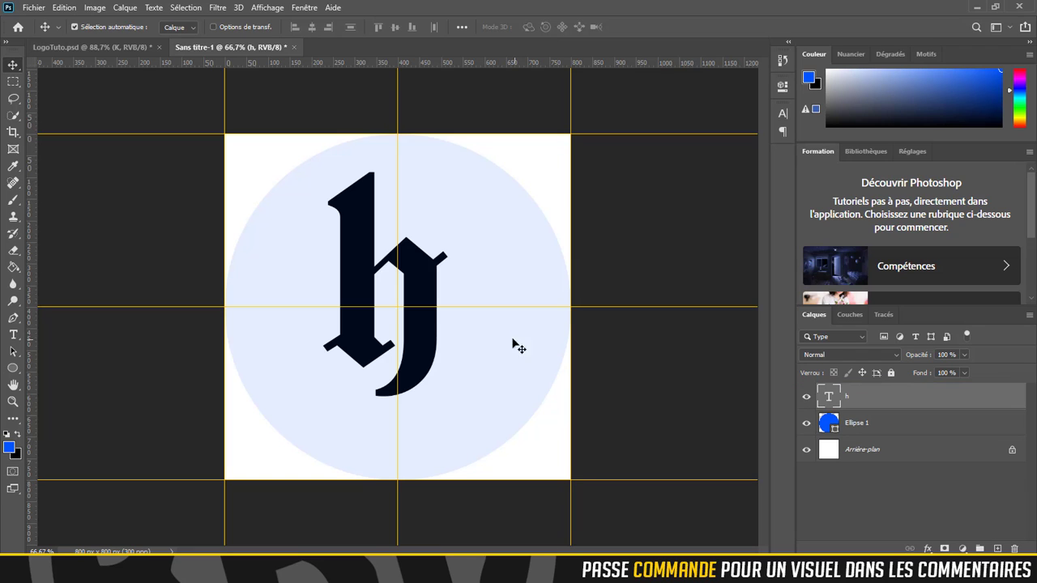
{"action": "key", "text": "ctrl+t"}
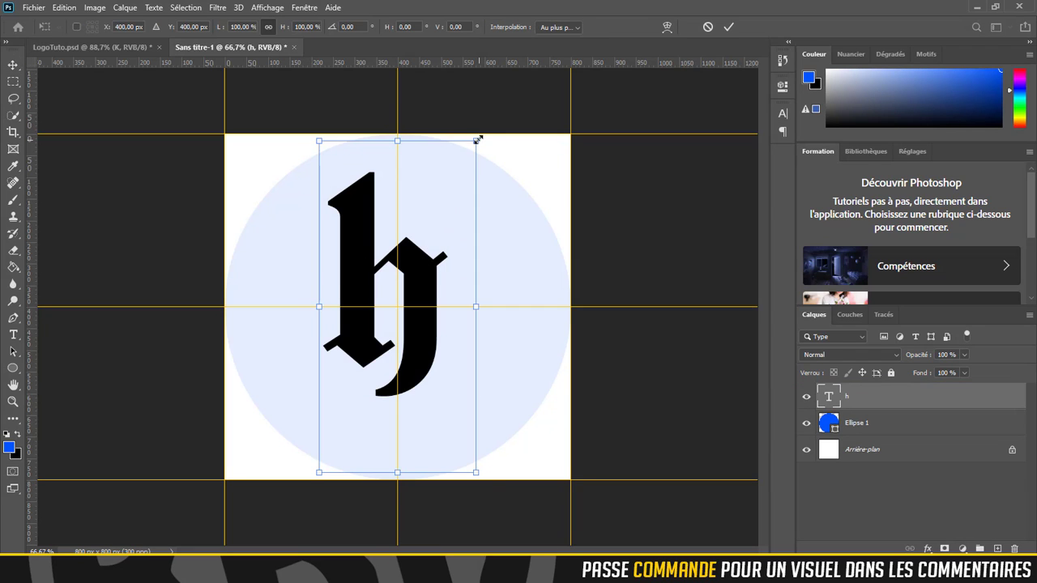
{"action": "left_click_drag", "start_coordinate": [486, 138], "coordinate": [552, 103]}
{"action": "left_click_drag", "start_coordinate": [432, 235], "coordinate": [452, 264]}
{"action": "left_click", "coordinate": [726, 30]}
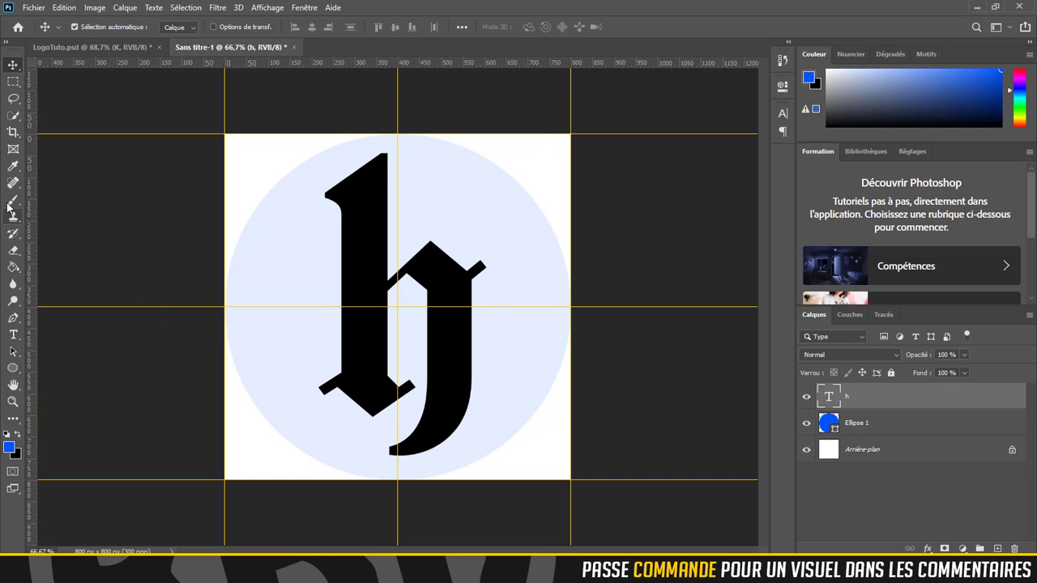
Start a Pen tool path with an anchor point exactly on the peak of the h's arch
{"action": "left_click", "coordinate": [13, 318]}
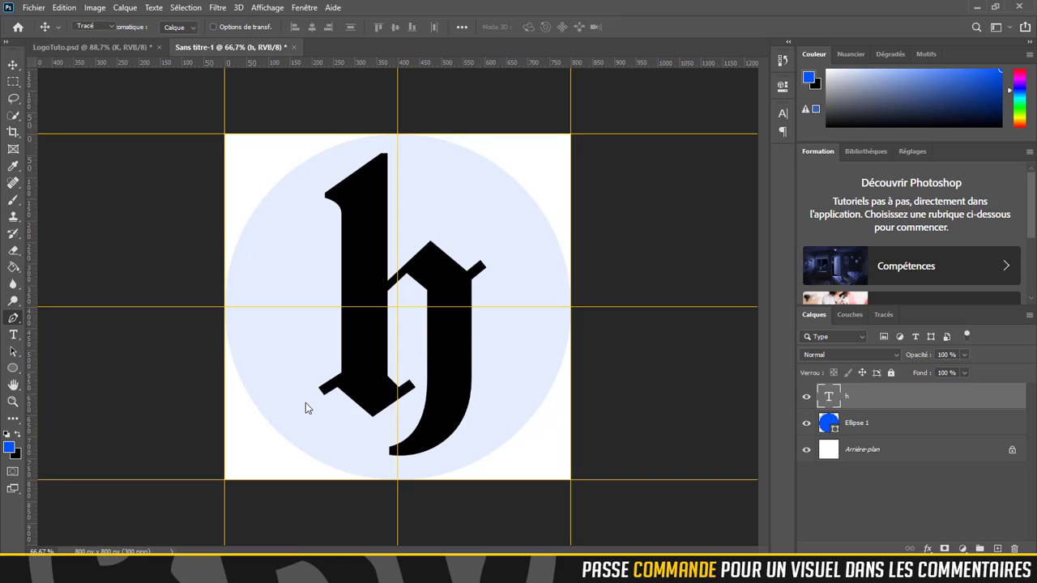
{"action": "scroll", "coordinate": [304, 403], "scroll_direction": "up", "scroll_amount": 1}
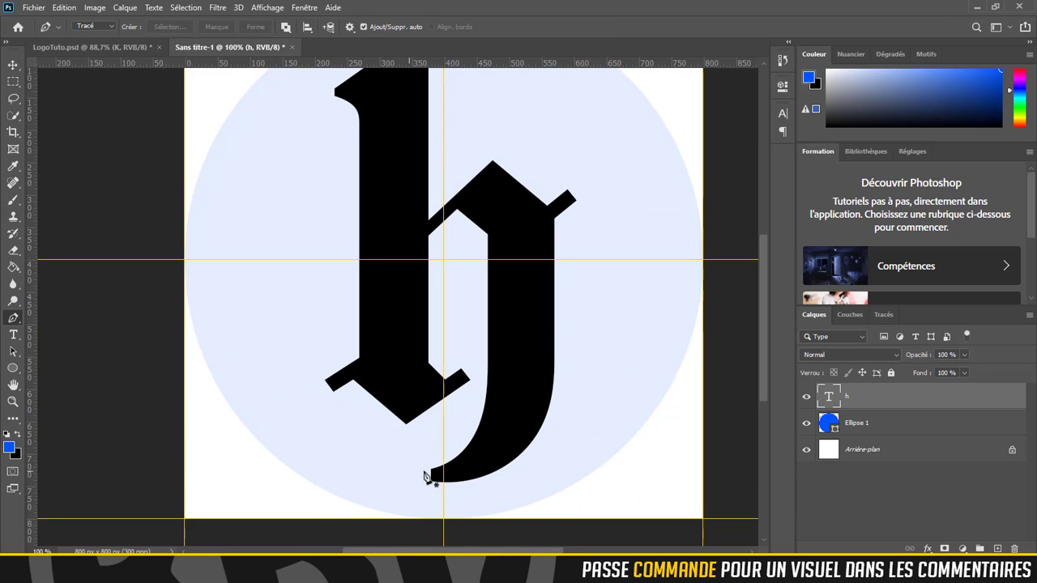
{"action": "left_click_drag", "start_coordinate": [400, 251], "coordinate": [356, 362]}
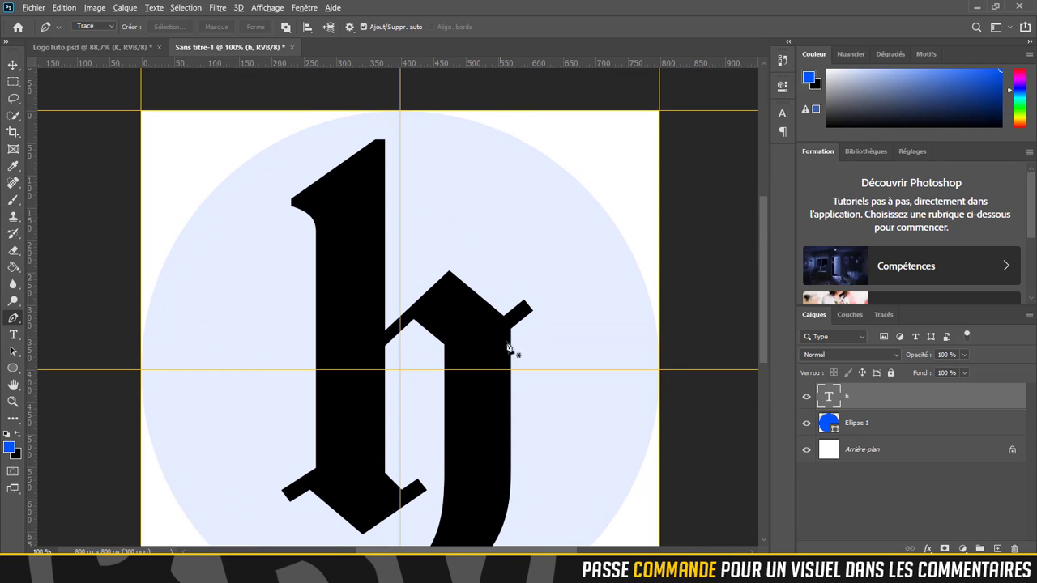
{"action": "scroll", "coordinate": [507, 348], "scroll_direction": "up", "scroll_amount": 1}
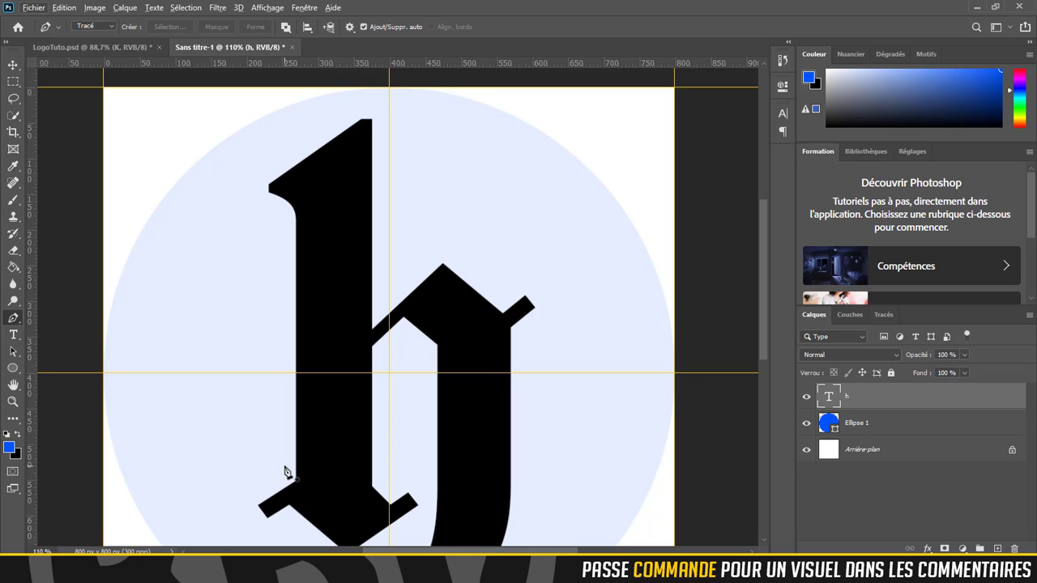
{"action": "scroll", "coordinate": [508, 354], "scroll_direction": "up", "scroll_amount": 10}
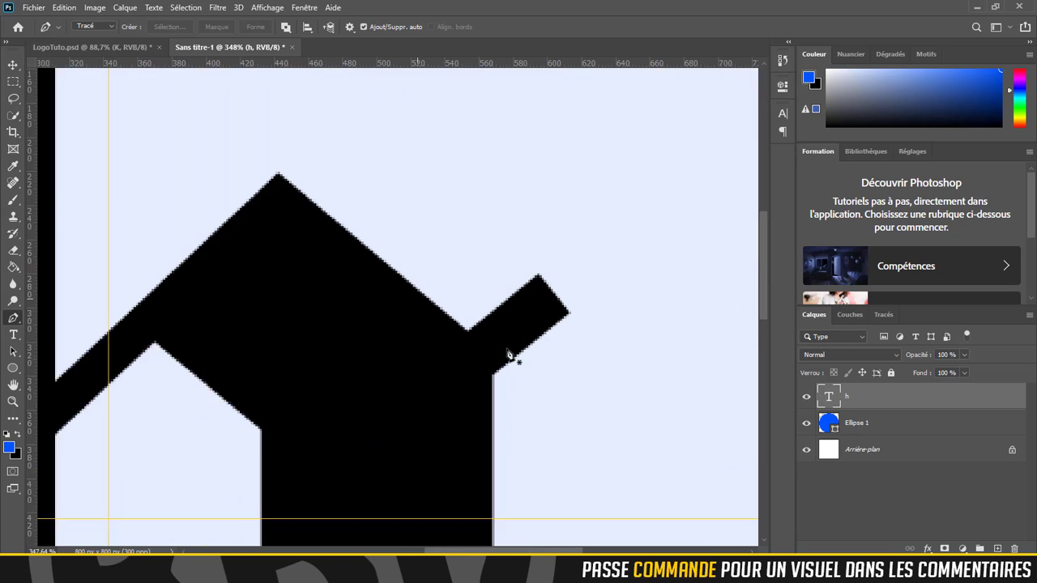
{"action": "scroll", "coordinate": [507, 352], "scroll_direction": "up", "scroll_amount": 2}
{"action": "scroll", "coordinate": [266, 266], "scroll_direction": "down", "scroll_amount": 3}
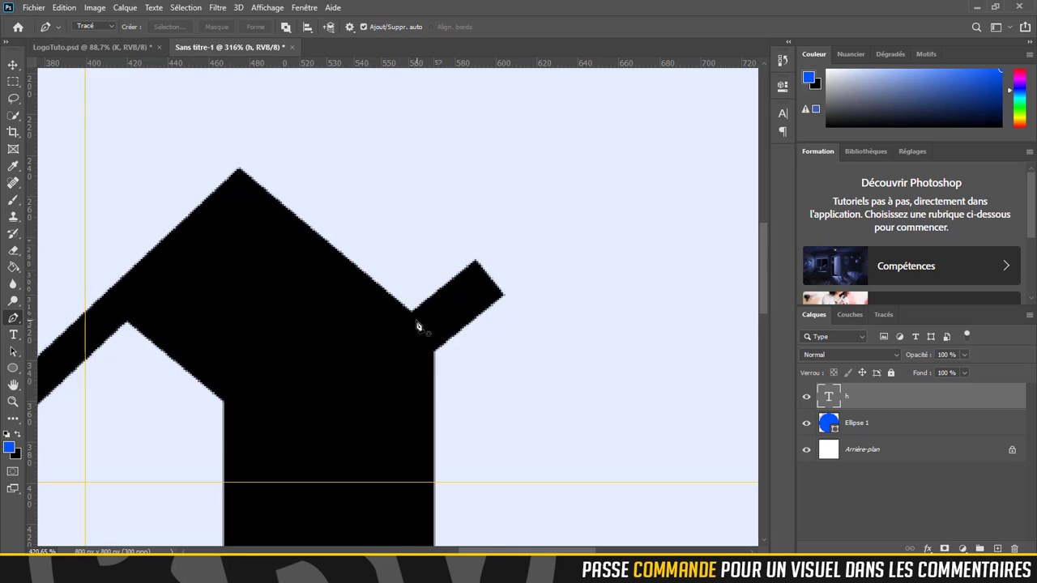
{"action": "scroll", "coordinate": [418, 327], "scroll_direction": "up", "scroll_amount": 5}
{"action": "left_click_drag", "start_coordinate": [109, 127], "coordinate": [219, 253]}
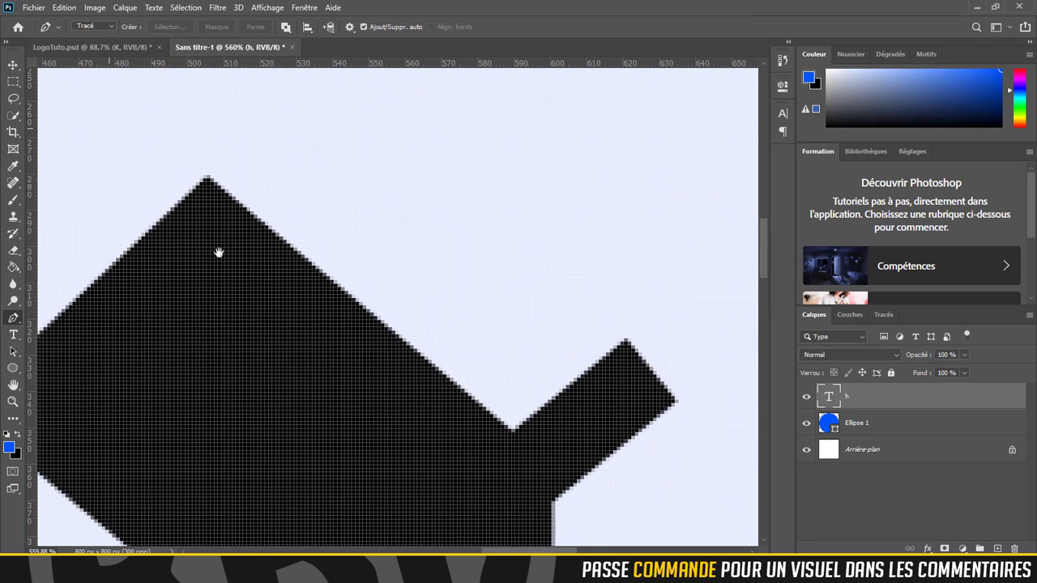
{"action": "scroll", "coordinate": [211, 169], "scroll_direction": "up", "scroll_amount": 8}
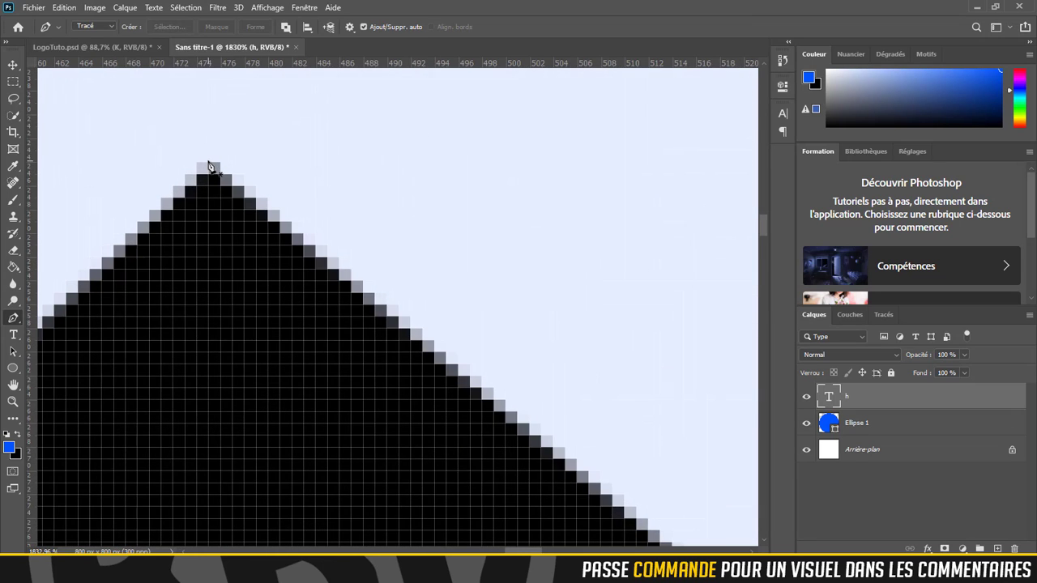
{"action": "scroll", "coordinate": [209, 166], "scroll_direction": "down", "scroll_amount": 8}
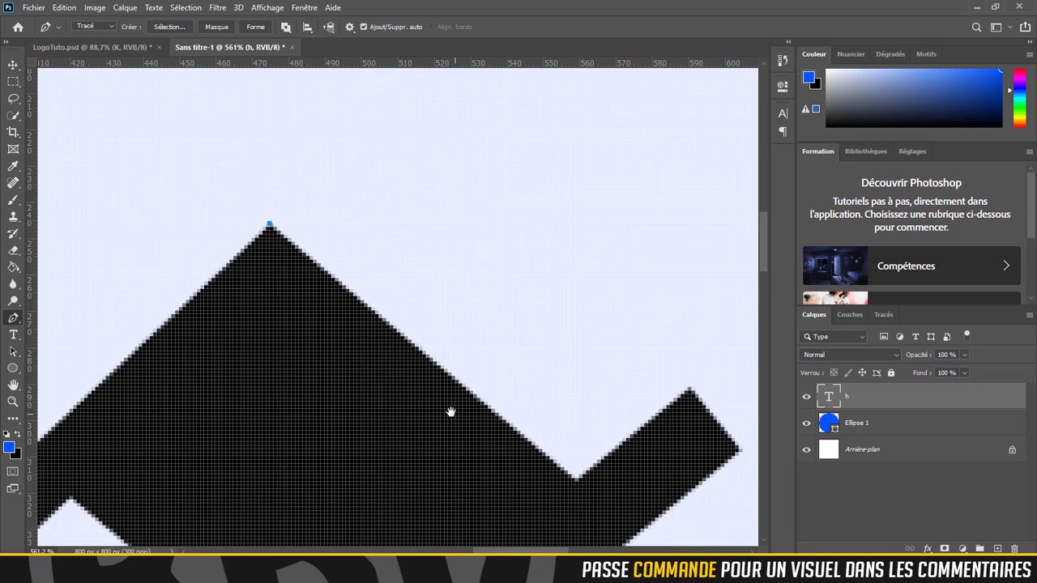
Extend the path straight along the arch's descending edge, cutting across the small spur's base to a point just beyond it
{"action": "left_click_drag", "start_coordinate": [451, 412], "coordinate": [256, 314]}
{"action": "scroll", "coordinate": [355, 361], "scroll_direction": "up", "scroll_amount": 6}
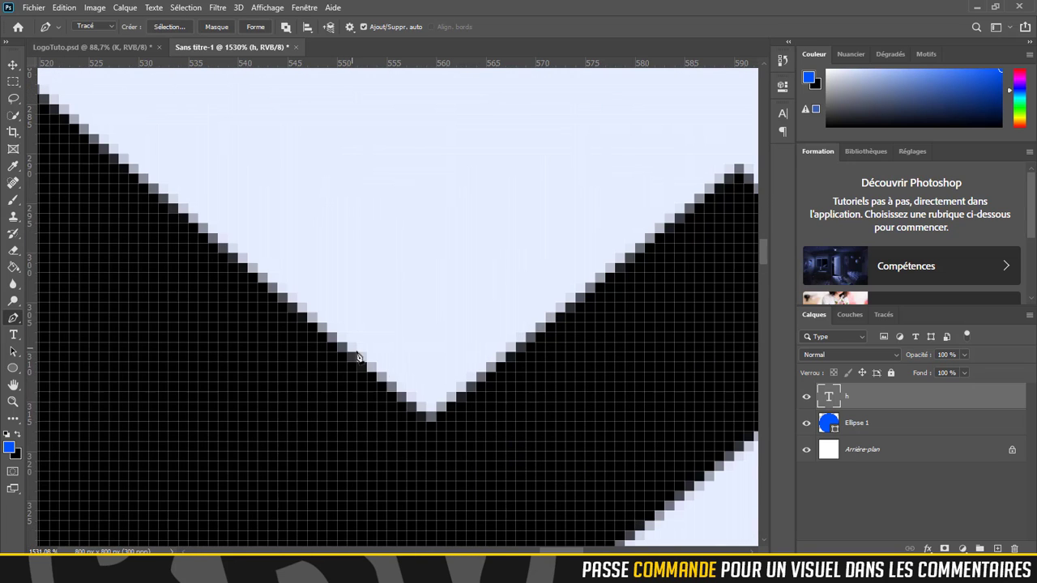
{"action": "scroll", "coordinate": [370, 386], "scroll_direction": "down", "scroll_amount": 4}
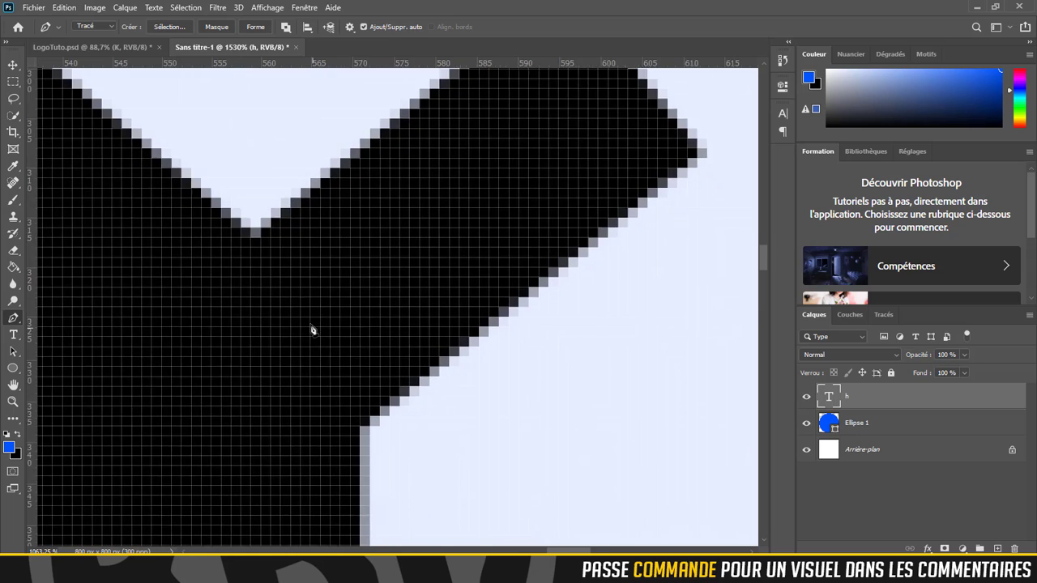
{"action": "left_click", "coordinate": [391, 372]}
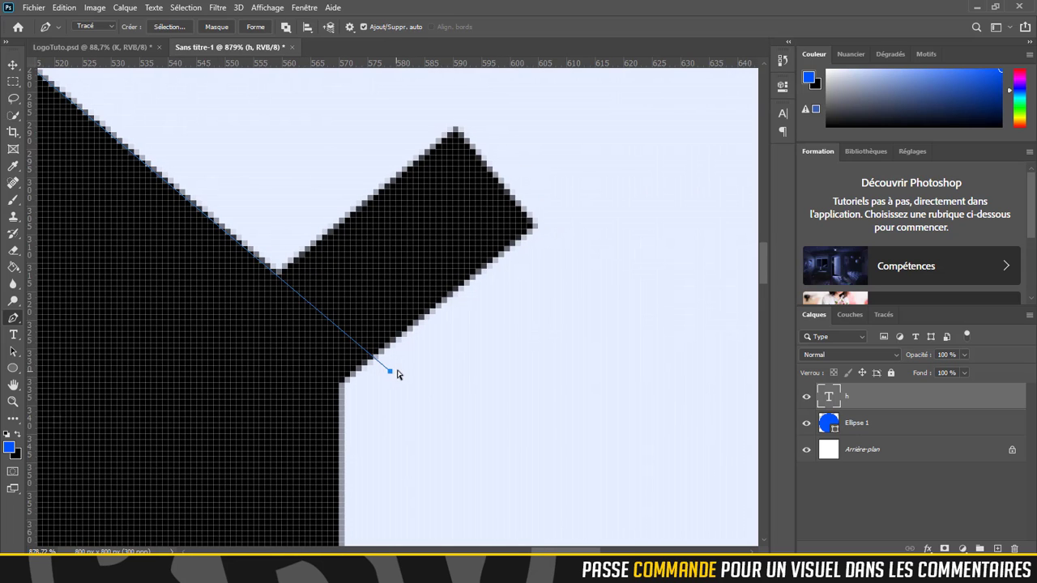
{"action": "key", "text": "ctrl+z"}
{"action": "left_click", "coordinate": [407, 368]}
{"action": "key", "text": "ctrl+z"}
{"action": "left_click", "coordinate": [401, 372]}
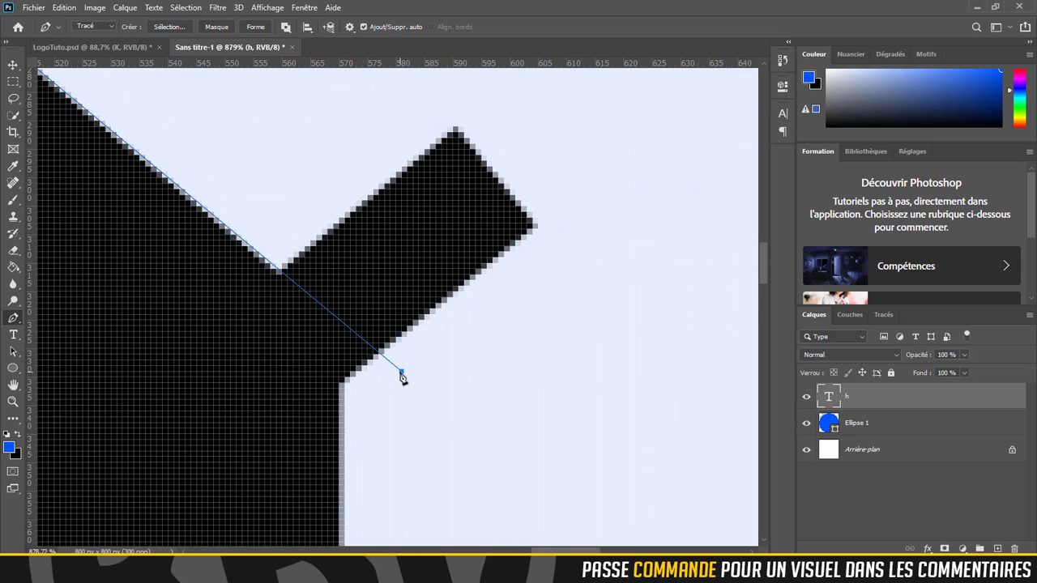
Route the path around the outside of the spur, close it at the arch's peak, and convert it into a selection
{"action": "left_click", "coordinate": [572, 282]}
{"action": "left_click", "coordinate": [560, 128]}
{"action": "left_click", "coordinate": [401, 112]}
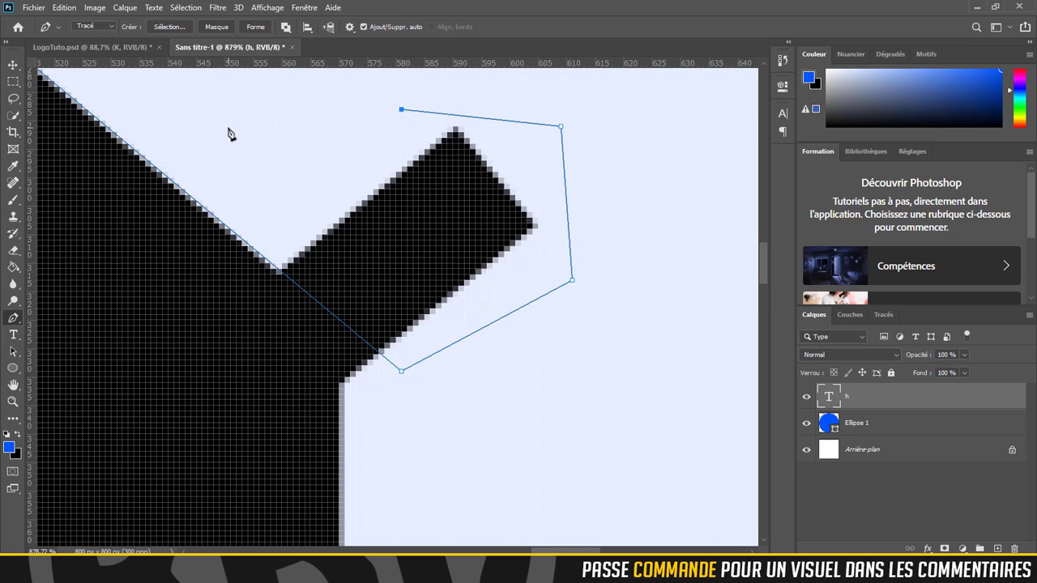
{"action": "left_click", "coordinate": [230, 128]}
{"action": "left_click_drag", "start_coordinate": [224, 201], "coordinate": [493, 410]}
{"action": "left_click", "coordinate": [69, 83]}
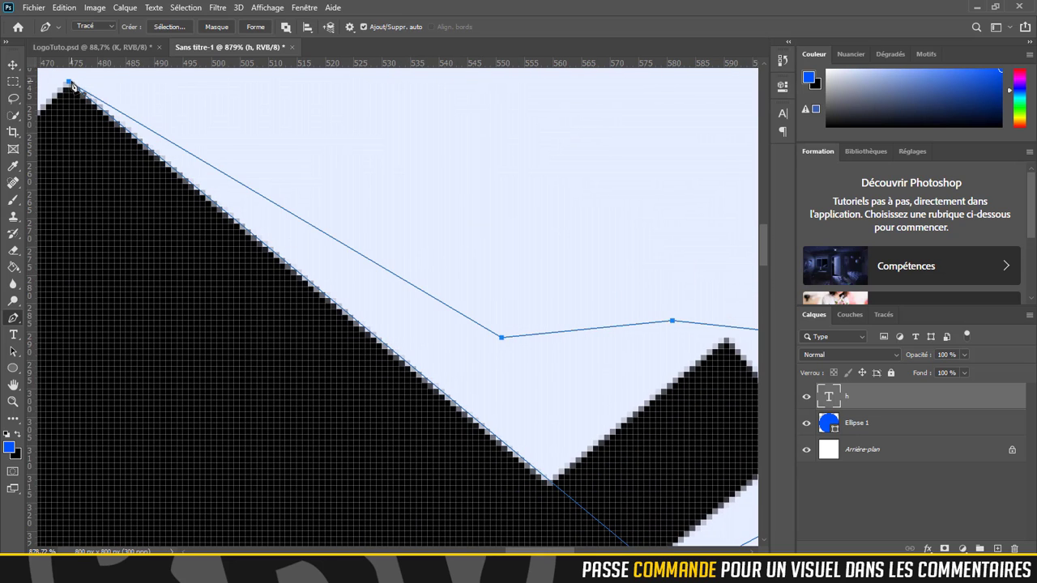
{"action": "key", "text": "ctrl+Return"}
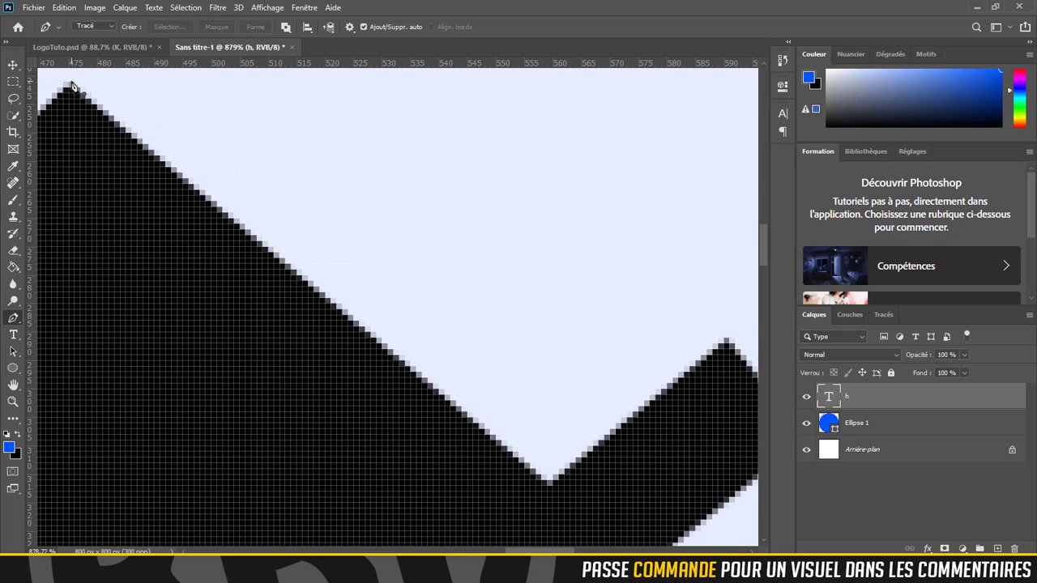
Rasterize the h text layer and delete the selected spur from the letter
{"action": "scroll", "coordinate": [311, 296], "scroll_direction": "down", "scroll_amount": 4}
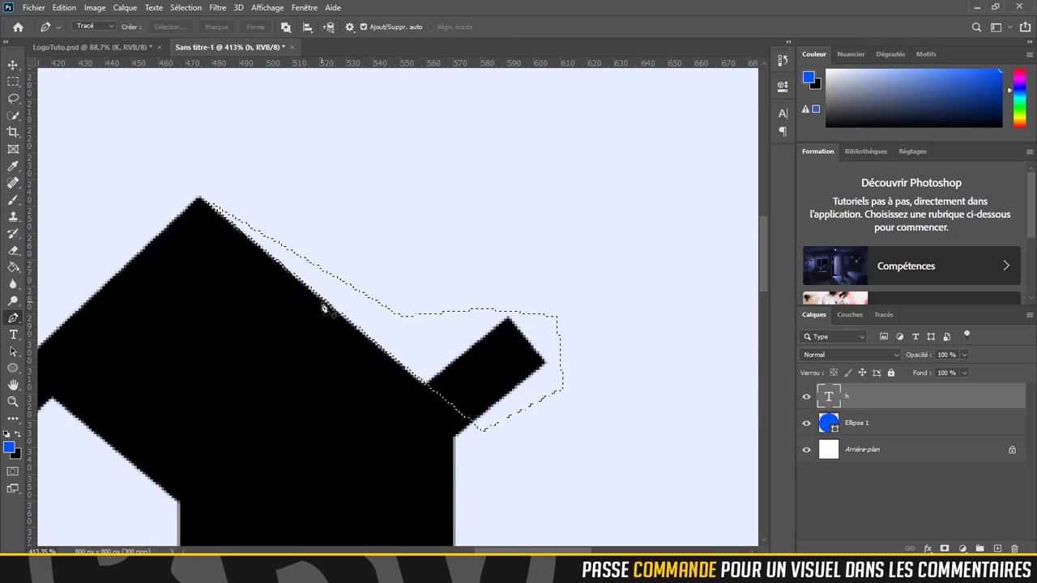
{"action": "right_click", "coordinate": [890, 396]}
{"action": "left_click", "coordinate": [742, 202]}
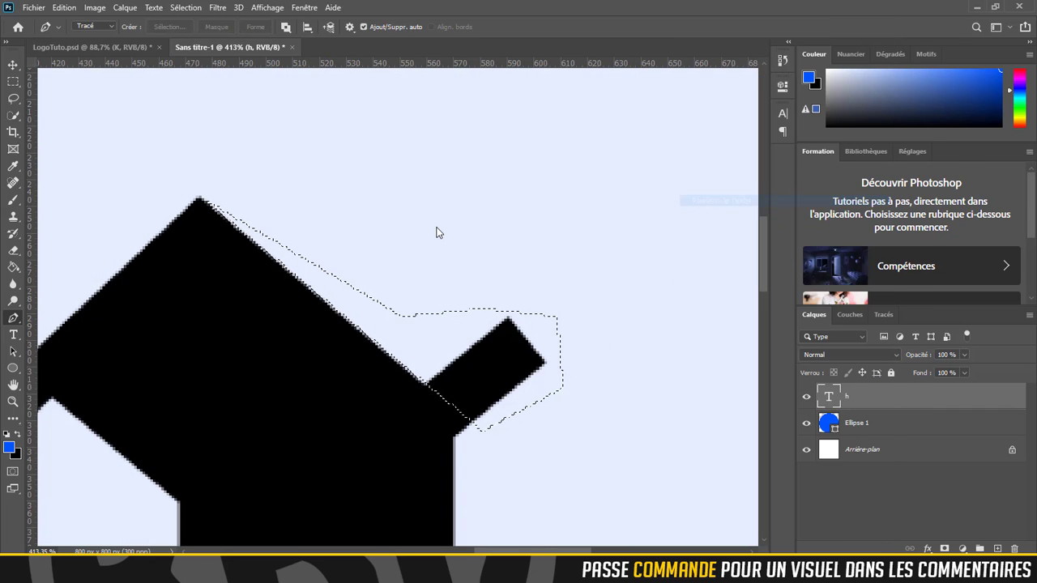
{"action": "key", "text": "Delete"}
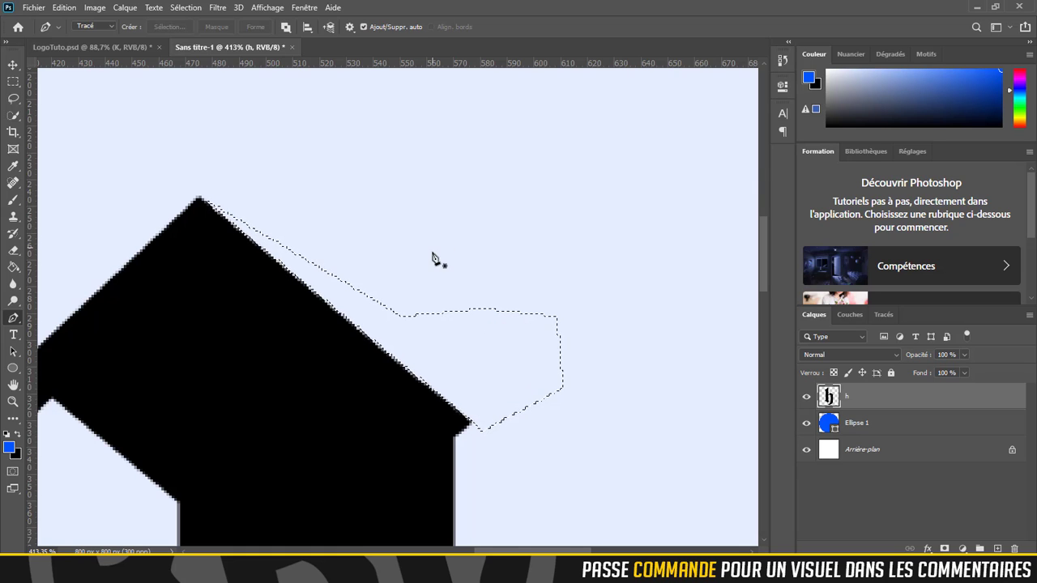
Clear the selection and outline the leftover tip protruding past the h's outer vertical edge with a closed Pen path aligned to that edge
{"action": "key", "text": "ctrl+d"}
{"action": "scroll", "coordinate": [445, 478], "scroll_direction": "up", "scroll_amount": 3}
{"action": "scroll", "coordinate": [466, 462], "scroll_direction": "up", "scroll_amount": 3}
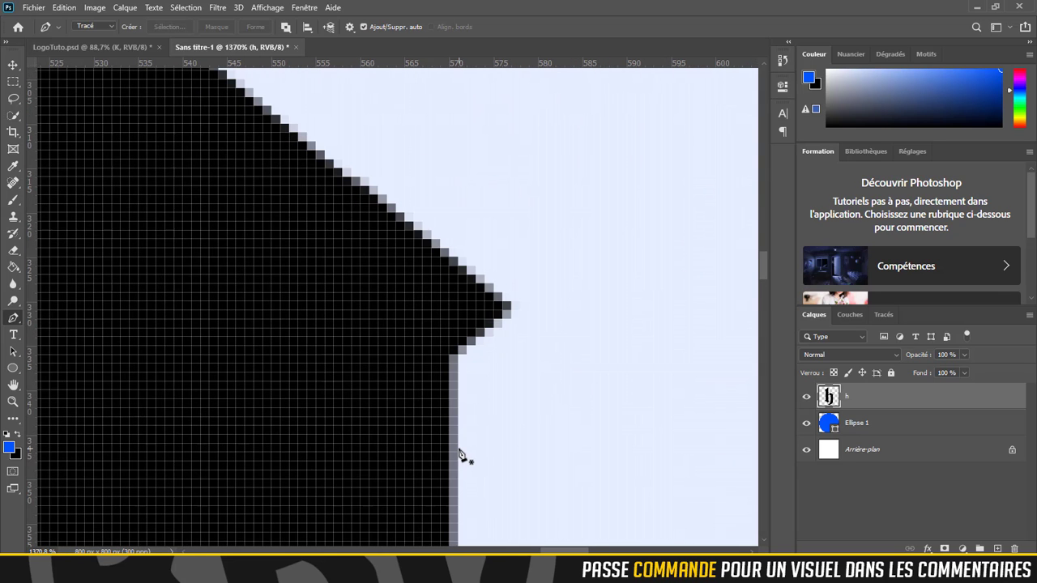
{"action": "left_click", "coordinate": [458, 452]}
{"action": "left_click", "coordinate": [467, 188]}
{"action": "key", "text": "ctrl+z"}
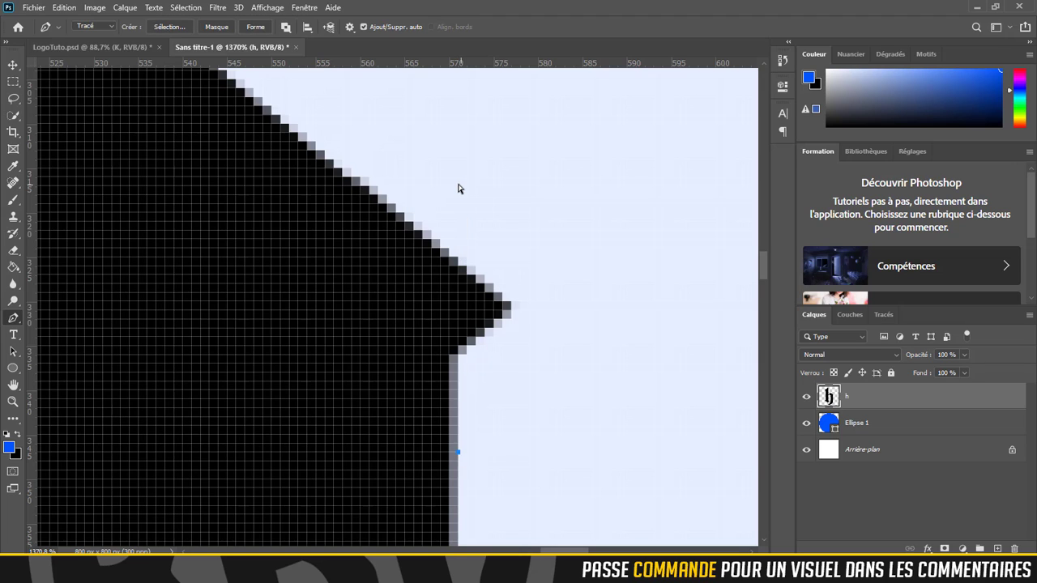
{"action": "left_click", "coordinate": [458, 188]}
{"action": "left_click", "coordinate": [591, 221]}
{"action": "left_click", "coordinate": [590, 417]}
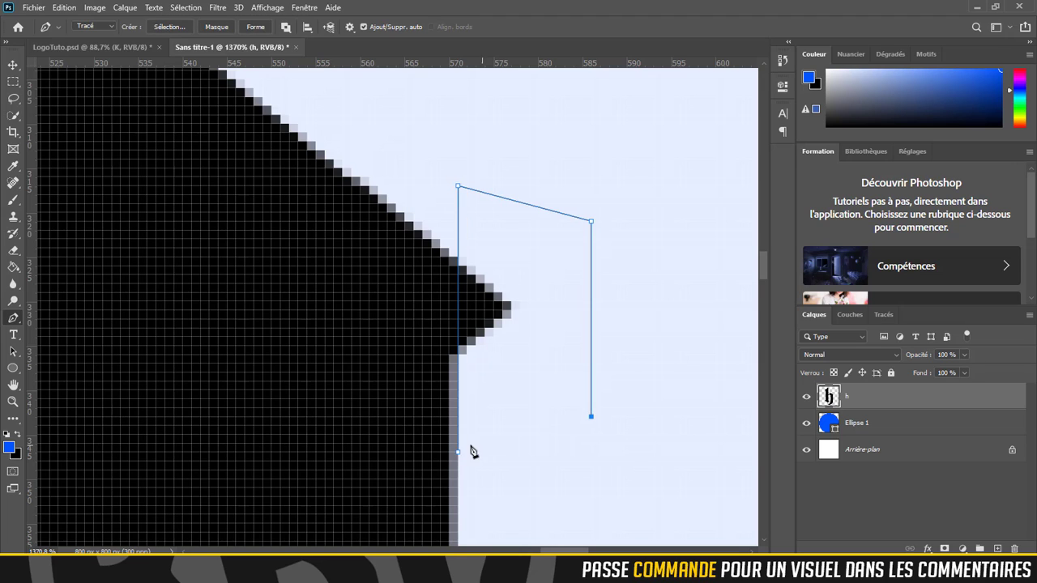
{"action": "left_click", "coordinate": [458, 453]}
Convert the path into a selection, delete the protruding tip from the h layer, and deselect
{"action": "key", "text": "Escape"}
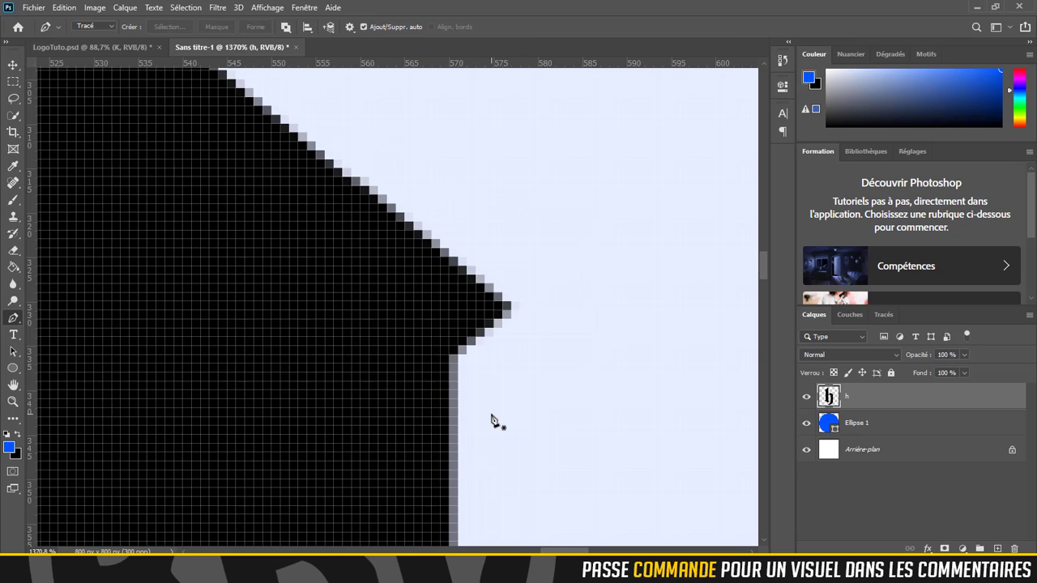
{"action": "key", "text": "ctrl+Return"}
{"action": "key", "text": "Delete"}
{"action": "key", "text": "ctrl+d"}
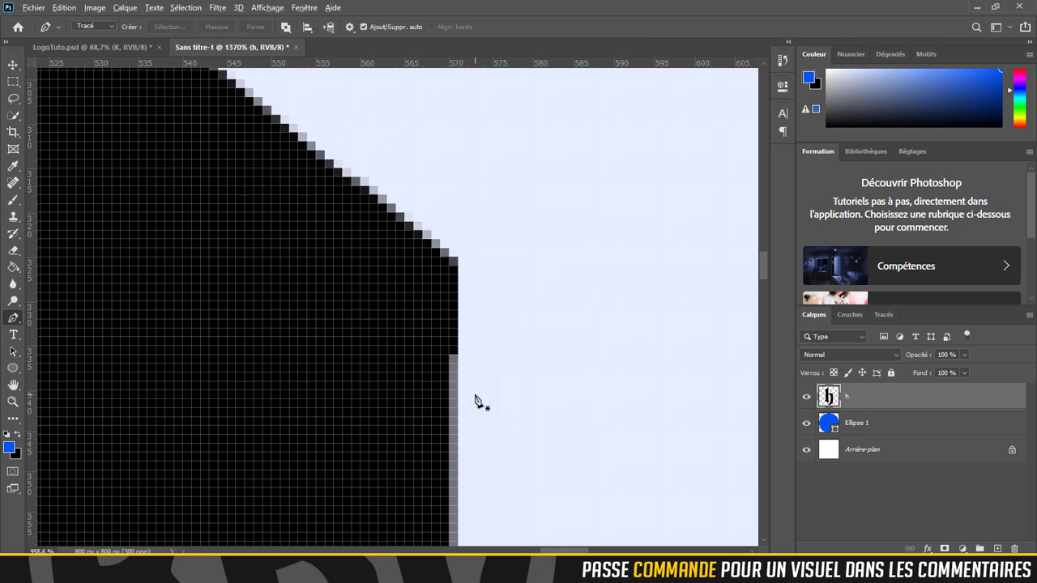
Start a Pen path on the stem foot's inner slanted edge and extend it straight across the base of the inner spur to just beyond it
{"action": "scroll", "coordinate": [479, 400], "scroll_direction": "down", "scroll_amount": 12}
{"action": "scroll", "coordinate": [388, 435], "scroll_direction": "down", "scroll_amount": 4}
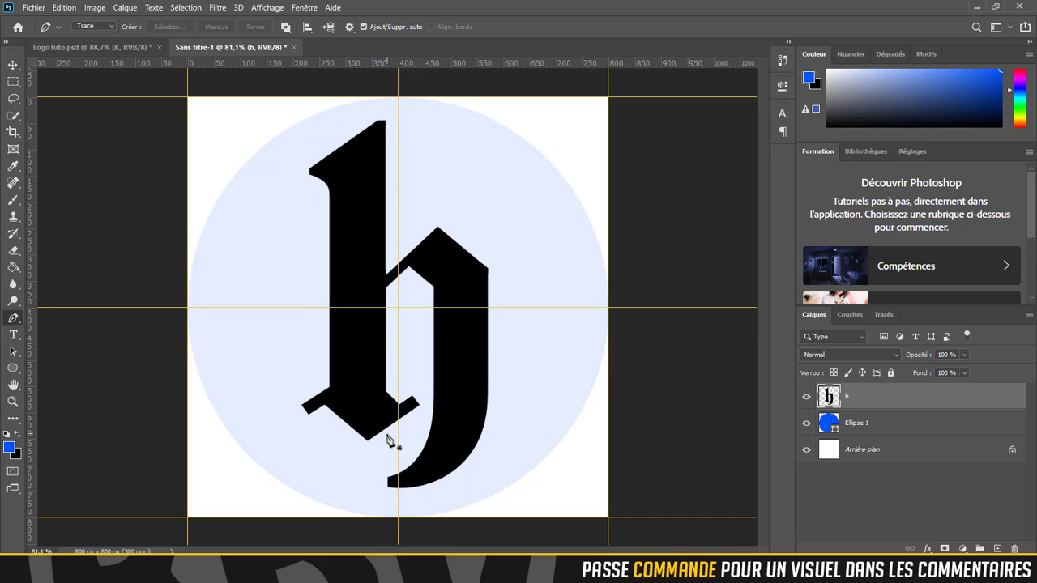
{"action": "scroll", "coordinate": [378, 479], "scroll_direction": "up", "scroll_amount": 4}
{"action": "scroll", "coordinate": [380, 462], "scroll_direction": "down", "scroll_amount": 2}
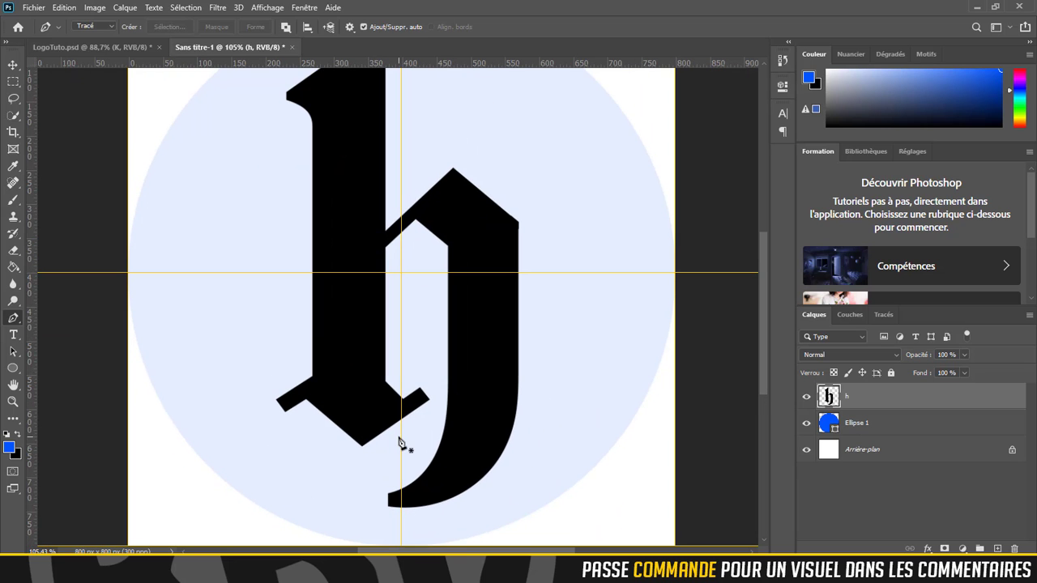
{"action": "scroll", "coordinate": [396, 391], "scroll_direction": "up", "scroll_amount": 3}
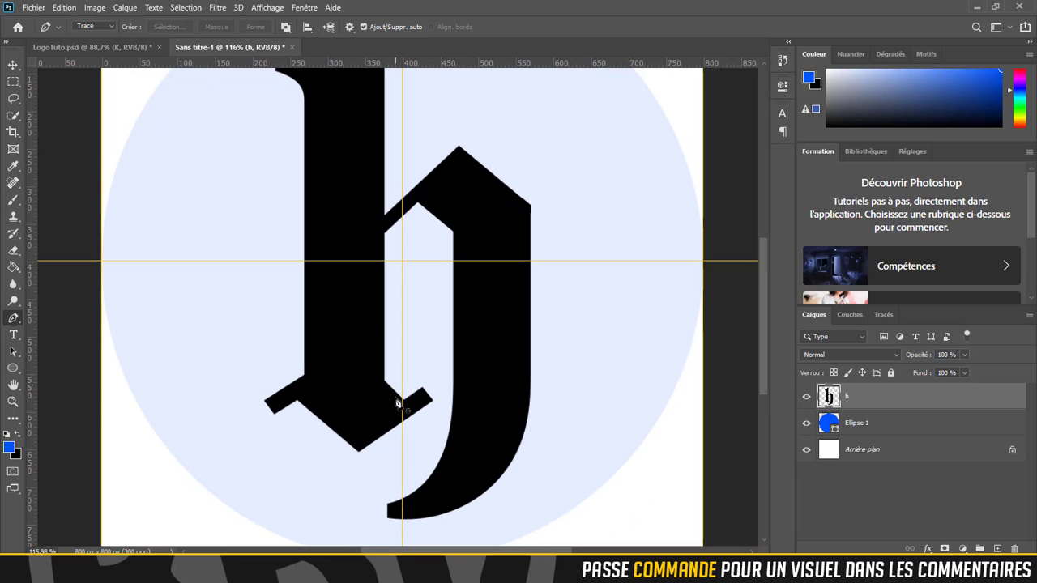
{"action": "scroll", "coordinate": [397, 393], "scroll_direction": "down", "scroll_amount": 4}
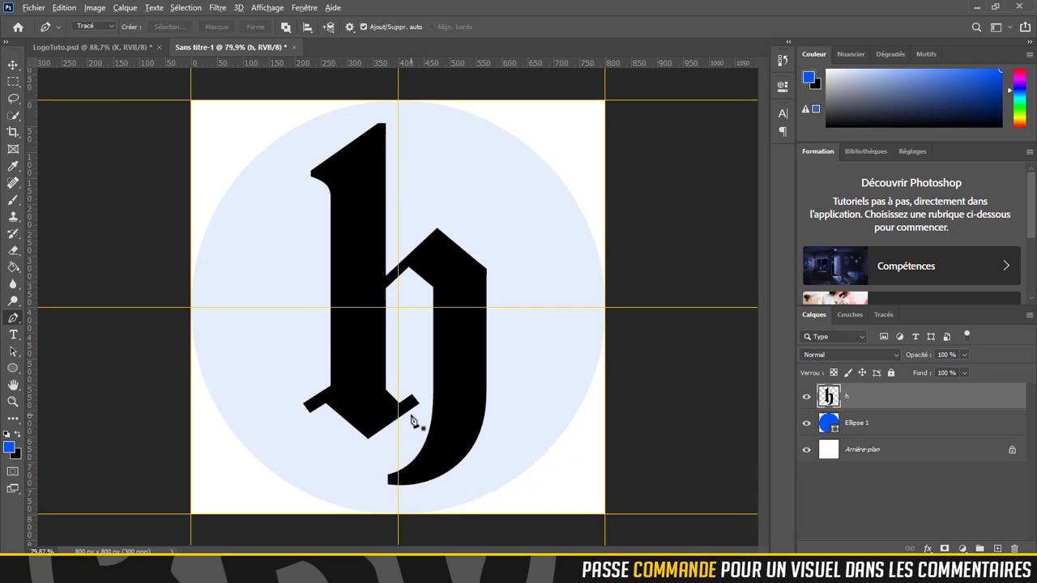
{"action": "scroll", "coordinate": [407, 421], "scroll_direction": "up", "scroll_amount": 5}
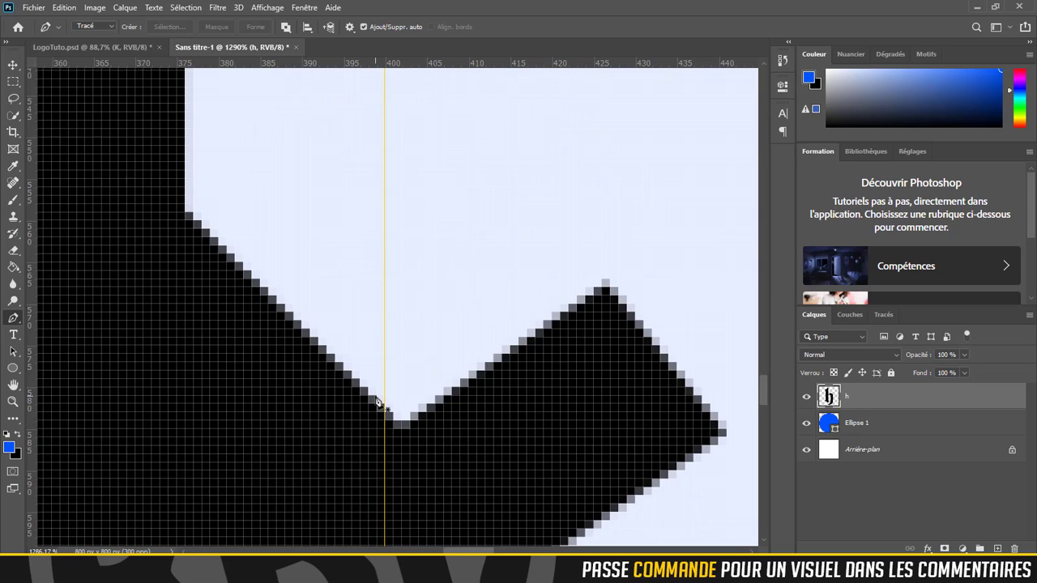
{"action": "left_click", "coordinate": [377, 402]}
{"action": "scroll", "coordinate": [394, 424], "scroll_direction": "down", "scroll_amount": 2}
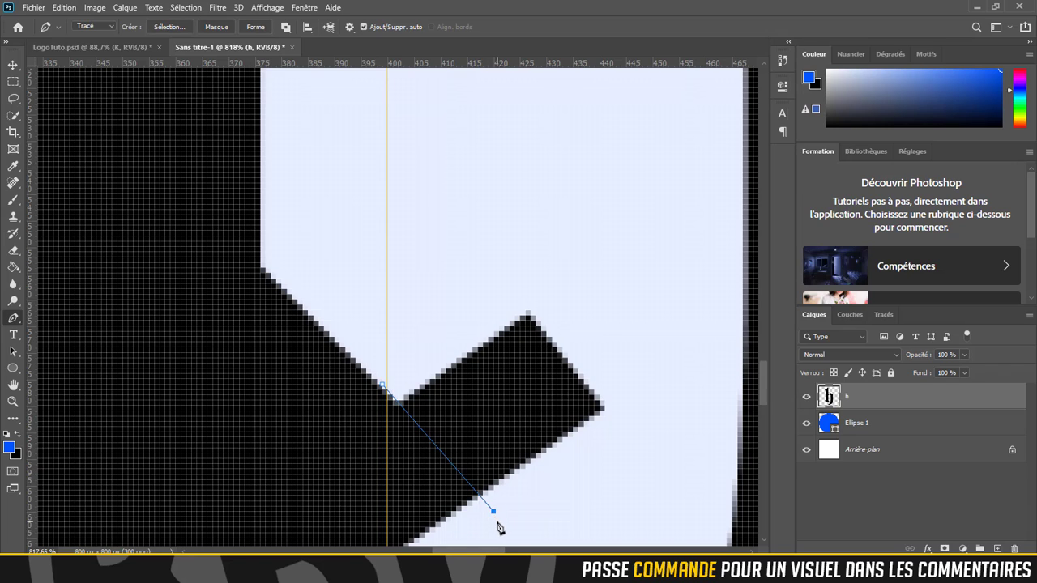
Route the path around the outside of the foot's inner spur and close it at its starting anchor
{"action": "left_click", "coordinate": [604, 438]}
{"action": "left_click", "coordinate": [643, 378]}
{"action": "left_click", "coordinate": [551, 283]}
{"action": "left_click", "coordinate": [425, 288]}
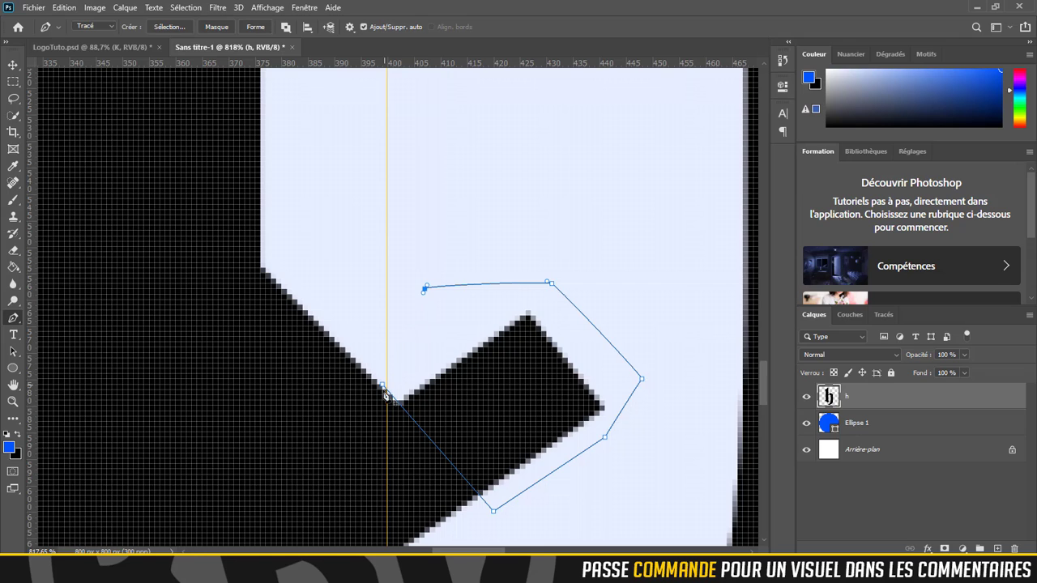
{"action": "left_click", "coordinate": [383, 388]}
Convert the closed path into a selection, delete the foot's inner spur, and deselect
{"action": "key", "text": "ctrl+Return"}
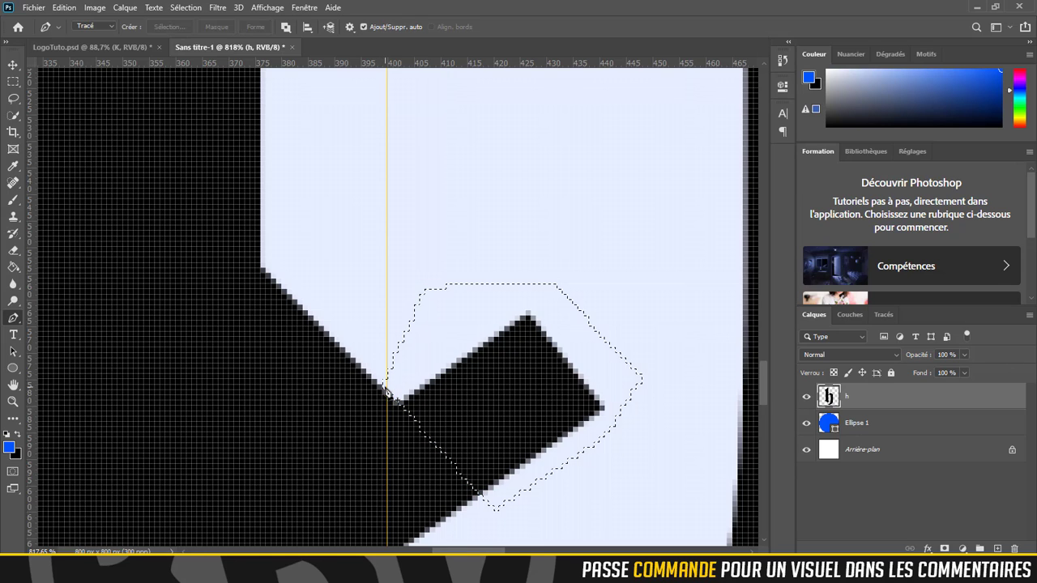
{"action": "key", "text": "Delete"}
{"action": "key", "text": "ctrl+d"}
{"action": "scroll", "coordinate": [378, 364], "scroll_direction": "down", "scroll_amount": 10}
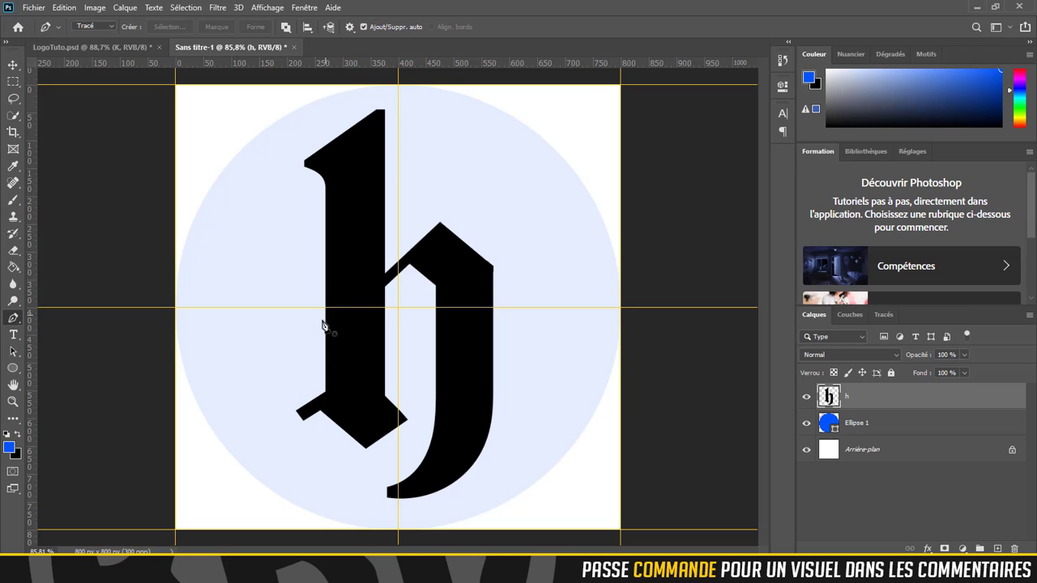
Create a new empty layer above the h layer for extending the letter's lower hook
{"action": "scroll", "coordinate": [392, 517], "scroll_direction": "up", "scroll_amount": 3}
{"action": "scroll", "coordinate": [401, 504], "scroll_direction": "up", "scroll_amount": 2}
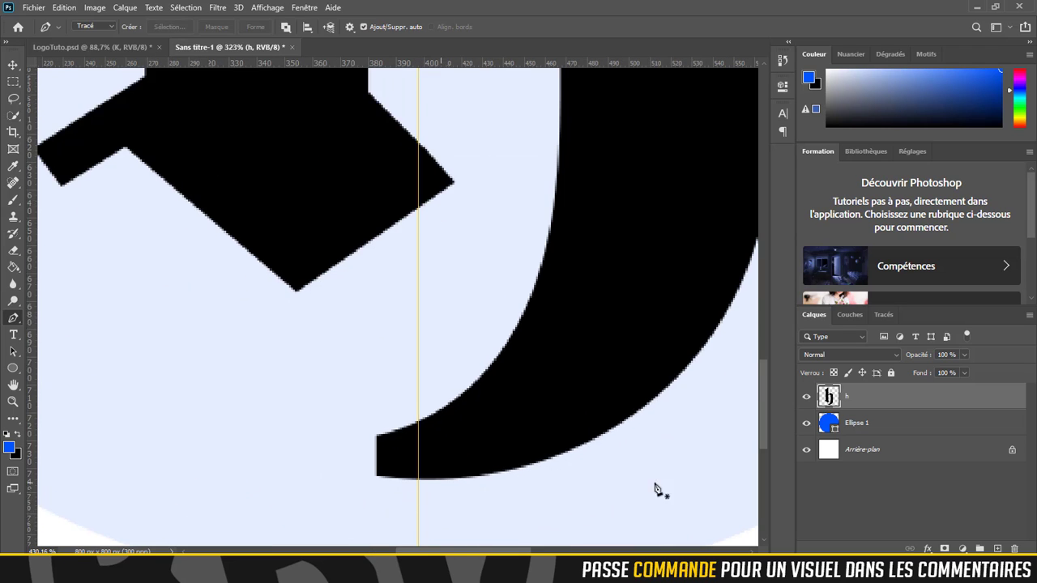
{"action": "left_click", "coordinate": [997, 549]}
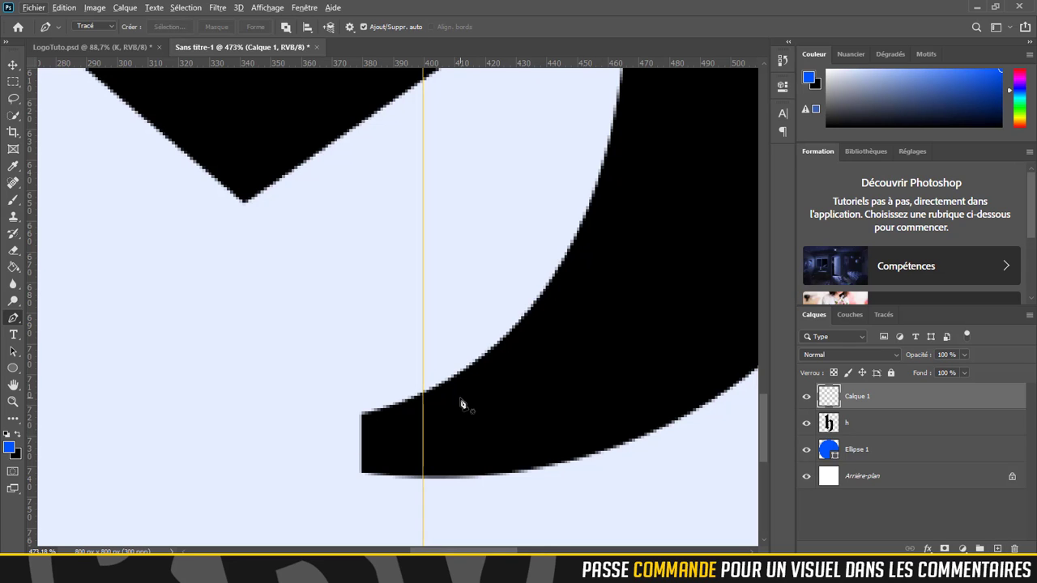
{"action": "scroll", "coordinate": [416, 427], "scroll_direction": "up", "scroll_amount": 2}
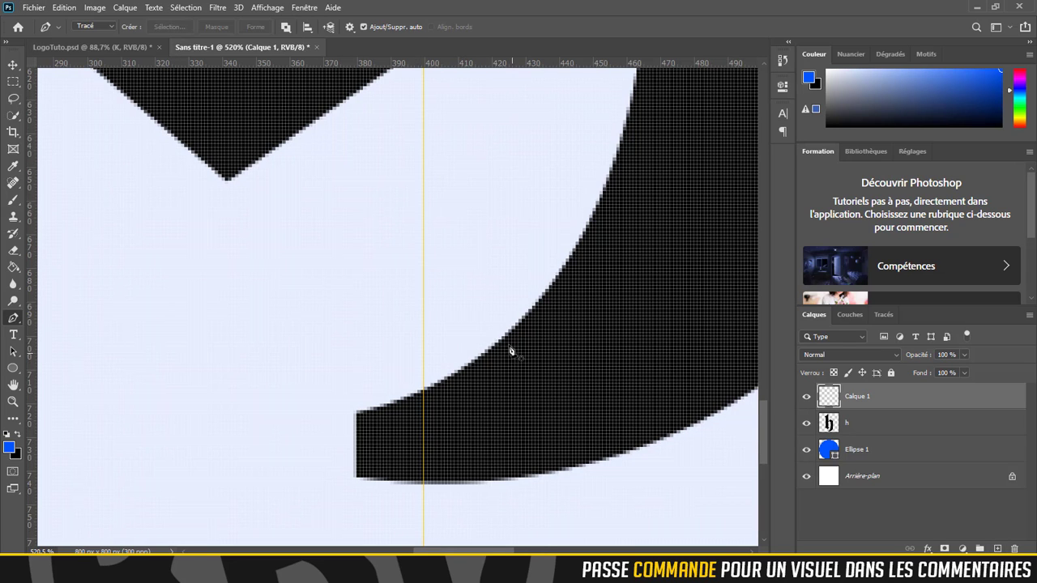
{"action": "scroll", "coordinate": [416, 385], "scroll_direction": "up", "scroll_amount": 1}
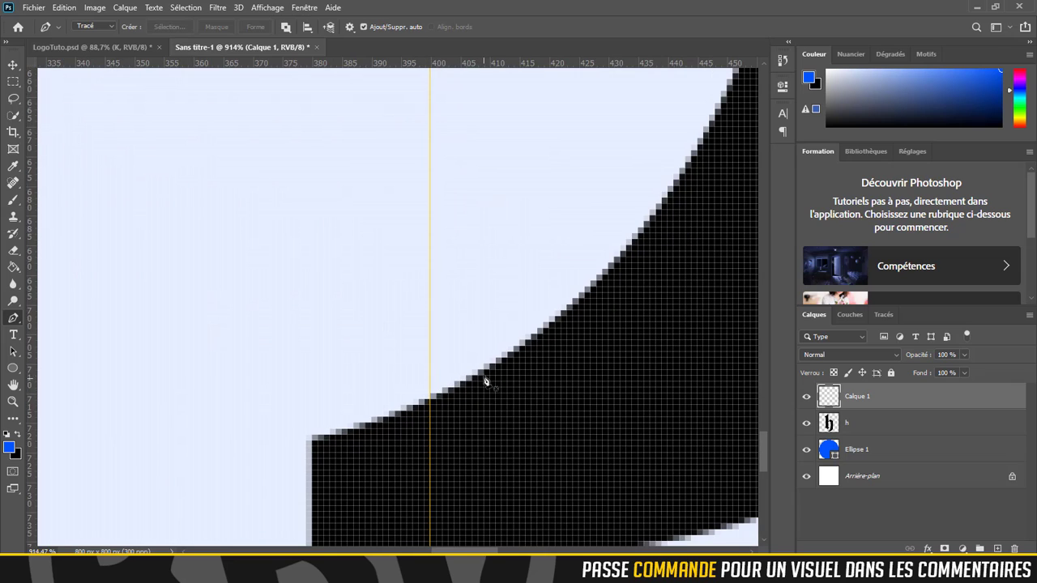
Draw a Pen curve following the hook's inner edge to a point beyond its blunt end, and remove the outgoing handle there
{"action": "left_click", "coordinate": [616, 261]}
{"action": "scroll", "coordinate": [598, 275], "scroll_direction": "down", "scroll_amount": 2}
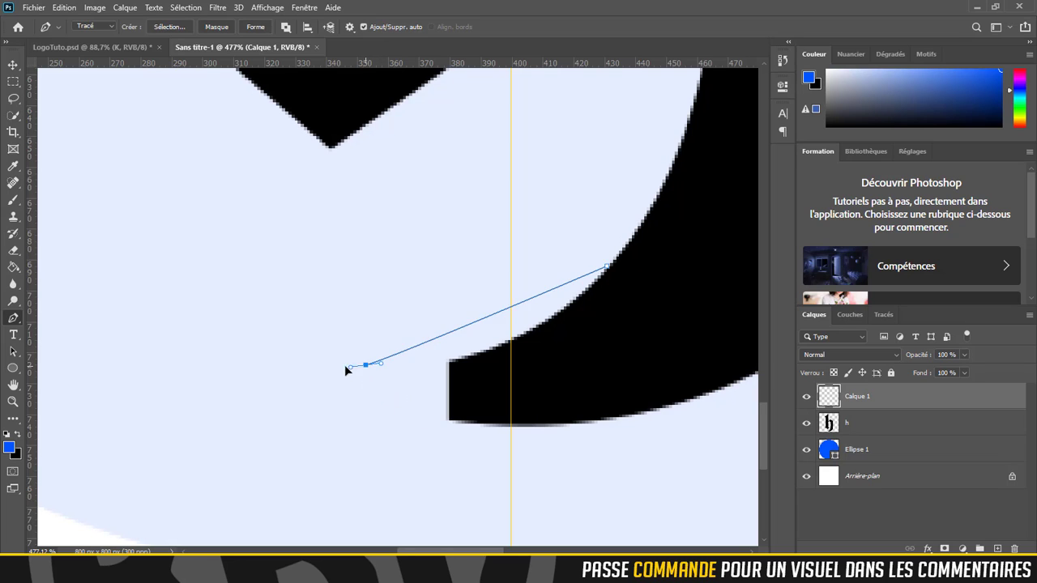
{"action": "left_click_drag", "start_coordinate": [366, 364], "coordinate": [197, 356]}
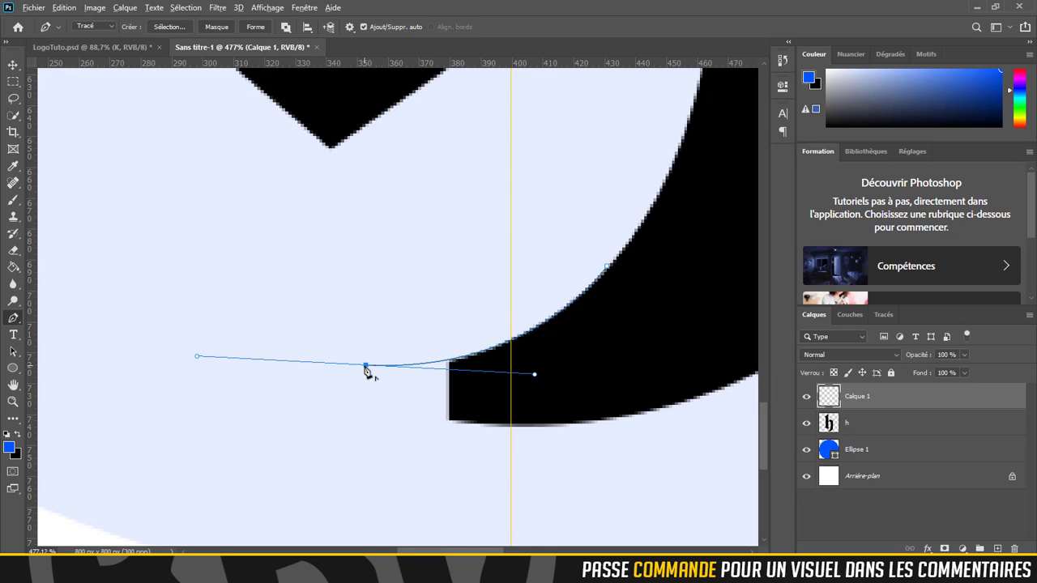
{"action": "left_click", "coordinate": [365, 365]}
Curve the path back along the hook's outer edge, close it at the inner-edge anchor, and convert it into a selection
{"action": "left_click_drag", "start_coordinate": [582, 420], "coordinate": [365, 416]}
{"action": "scroll", "coordinate": [526, 378], "scroll_direction": "down", "scroll_amount": 1}
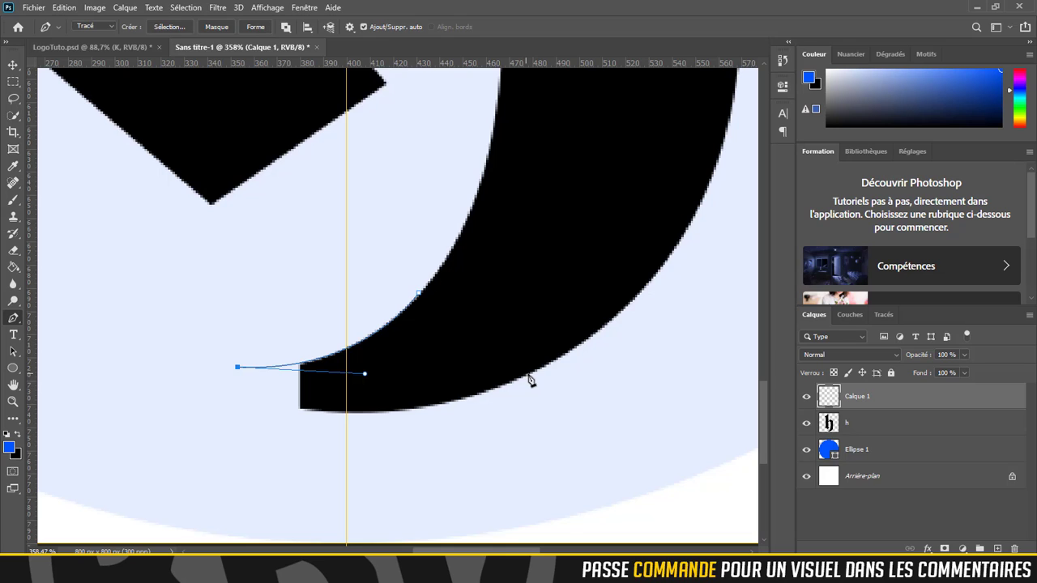
{"action": "left_click_drag", "start_coordinate": [527, 374], "coordinate": [738, 282]}
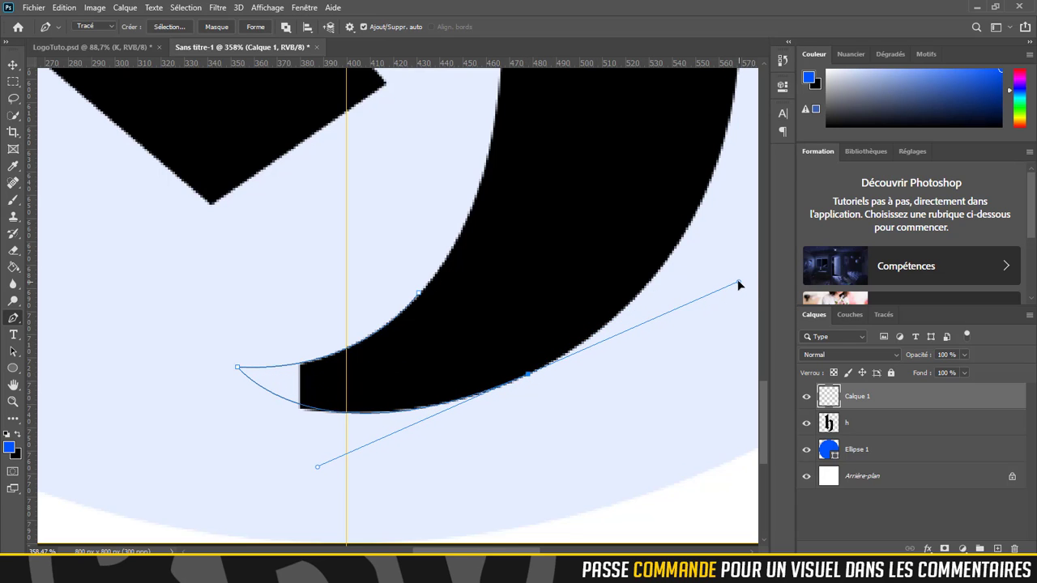
{"action": "left_click", "coordinate": [529, 377]}
{"action": "left_click", "coordinate": [418, 295]}
{"action": "key", "text": "Return"}
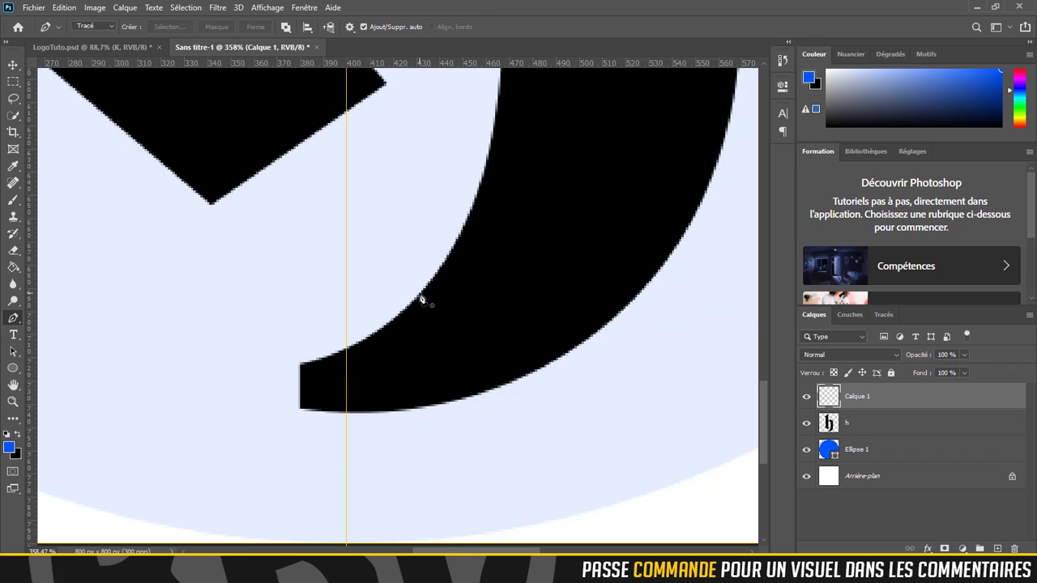
Fill the hook tip selection on the new layer with the default black instead of blue, and deselect
{"action": "key", "text": "g"}
{"action": "left_click", "coordinate": [414, 375]}
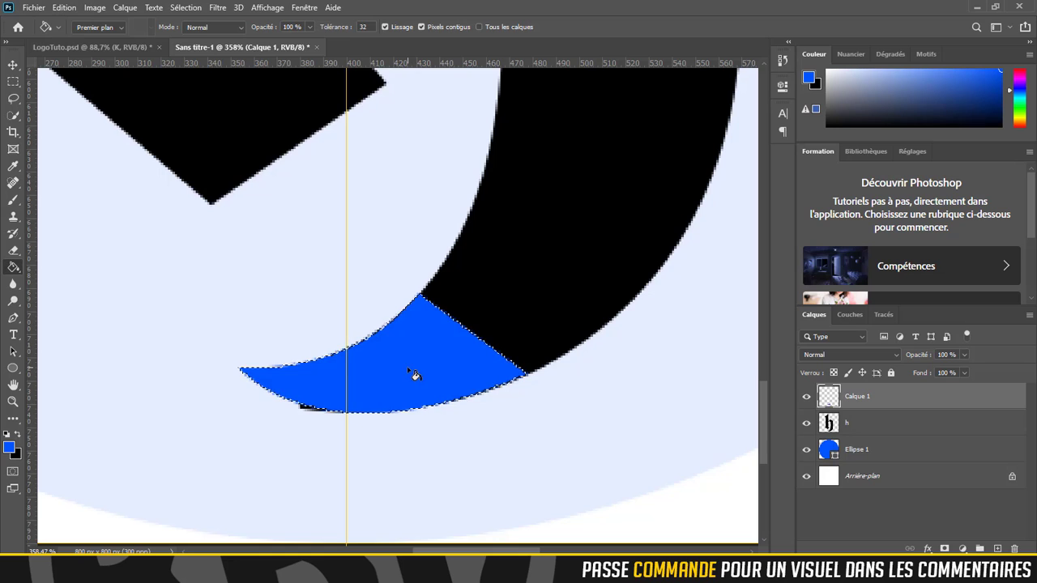
{"action": "key", "text": "ctrl+z"}
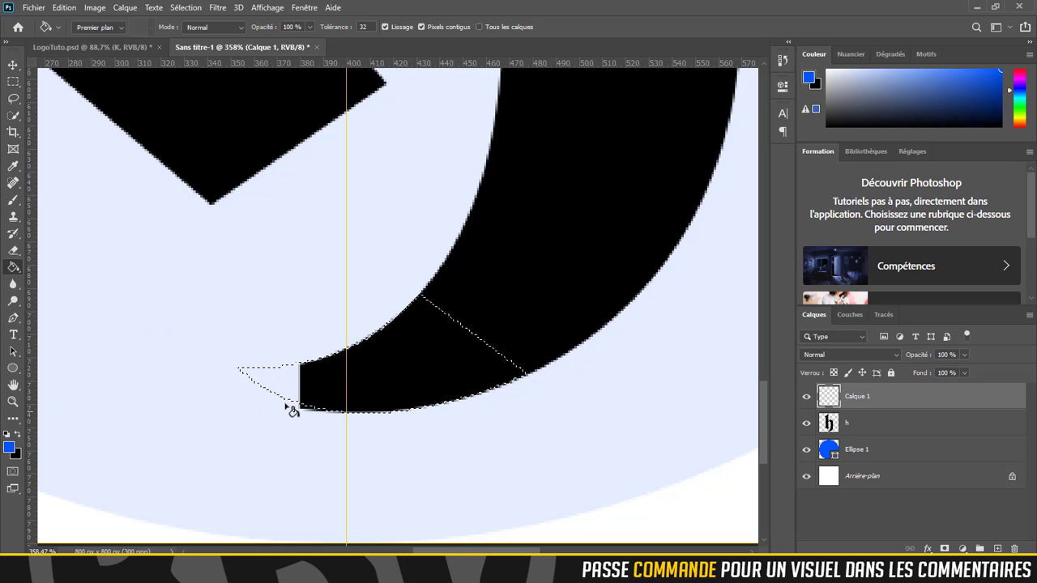
{"action": "key", "text": "d"}
{"action": "left_click", "coordinate": [393, 364]}
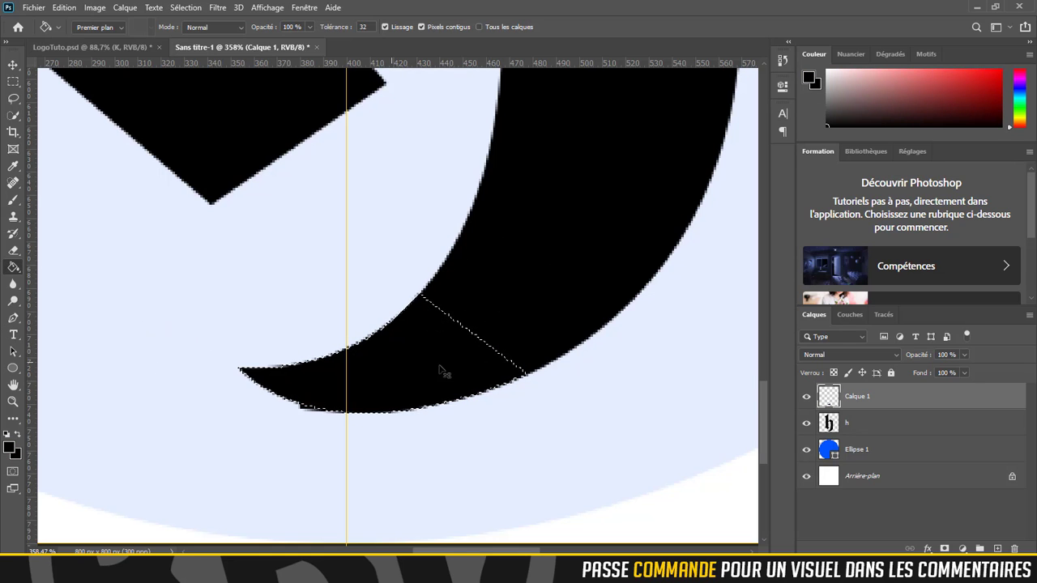
{"action": "key", "text": "ctrl+d"}
Erase the old blunt corner sticking out beneath the new hook tip on the h layer
{"action": "scroll", "coordinate": [308, 413], "scroll_direction": "up", "scroll_amount": 2}
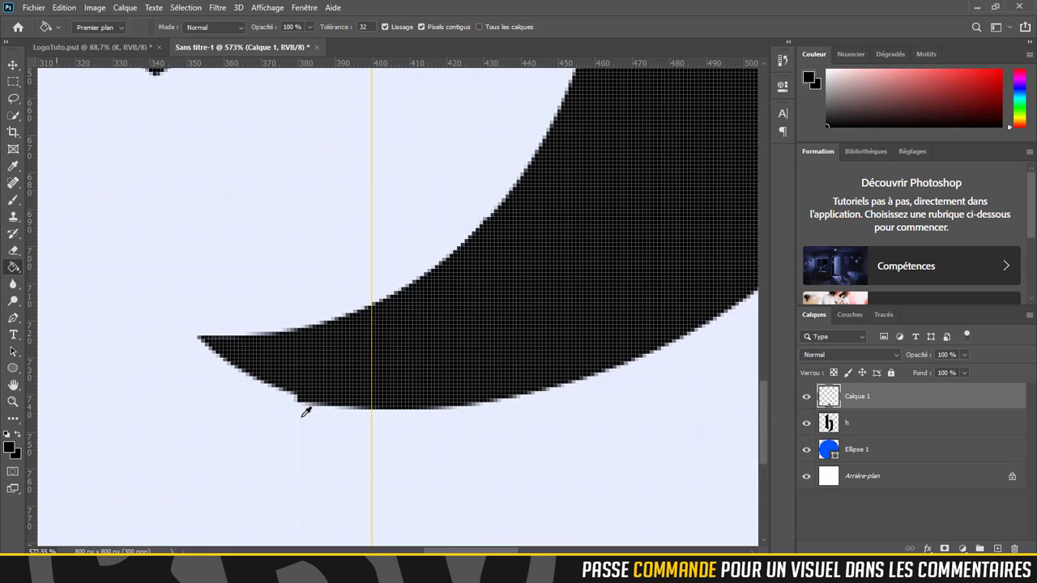
{"action": "left_click", "coordinate": [863, 423]}
{"action": "left_click", "coordinate": [13, 250]}
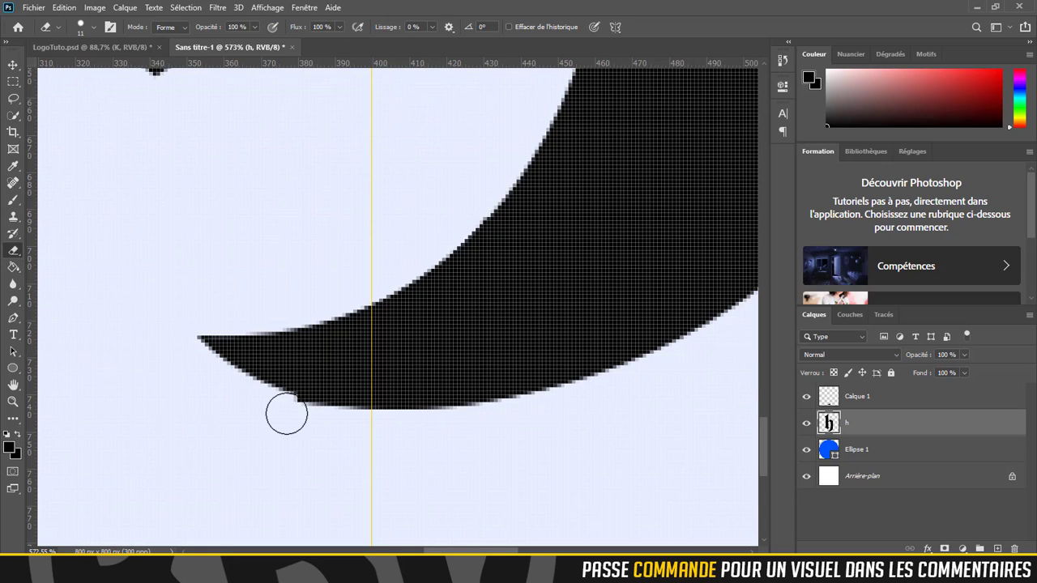
{"action": "scroll", "coordinate": [290, 417], "scroll_direction": "up", "scroll_amount": 2}
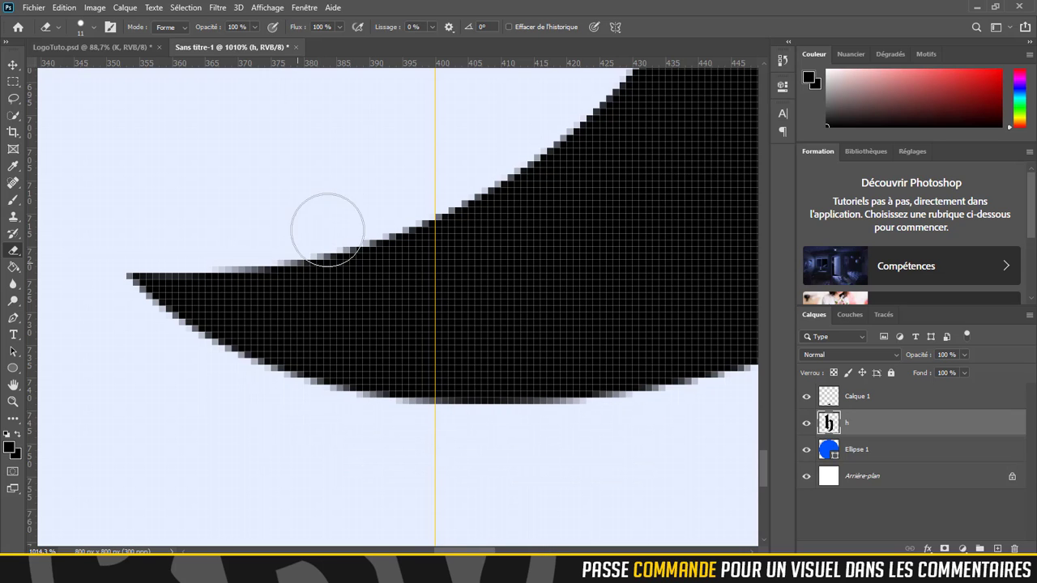
Try to clean the hook's inner and outer edges on the h layer with the Eraser, and undo the strokes
{"action": "scroll", "coordinate": [349, 248], "scroll_direction": "down", "scroll_amount": 2}
{"action": "mouse_move", "coordinate": [433, 178]}
{"action": "left_mouse_down"}
{"action": "mouse_move", "coordinate": [507, 130]}
{"action": "mouse_move", "coordinate": [503, 156]}
{"action": "mouse_move", "coordinate": [454, 193]}
{"action": "mouse_move", "coordinate": [489, 168]}
{"action": "left_mouse_up"}
{"action": "key", "text": "ctrl+z"}
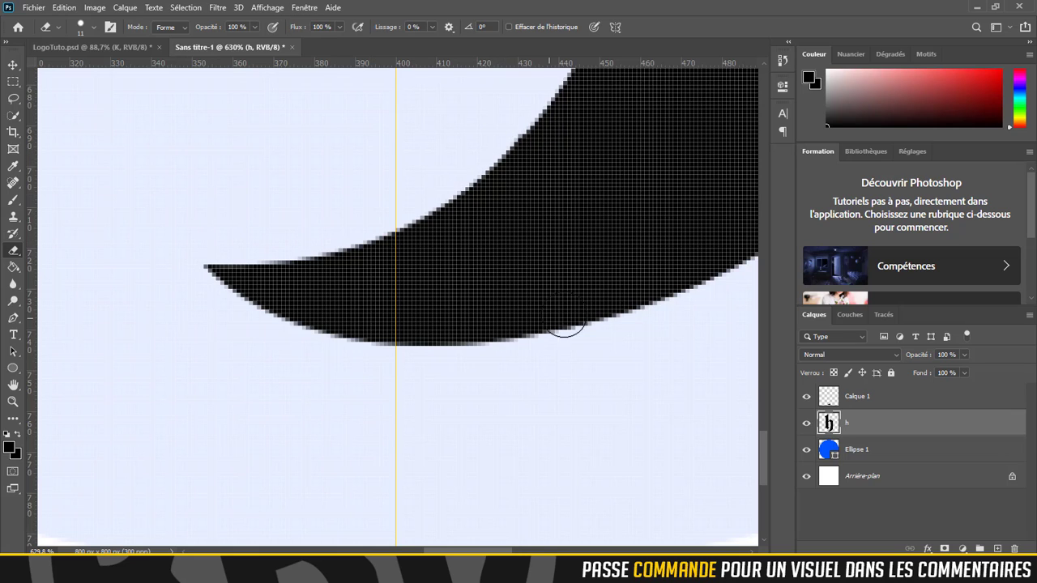
{"action": "left_click_drag", "start_coordinate": [640, 299], "coordinate": [269, 381]}
{"action": "left_click", "coordinate": [327, 338]}
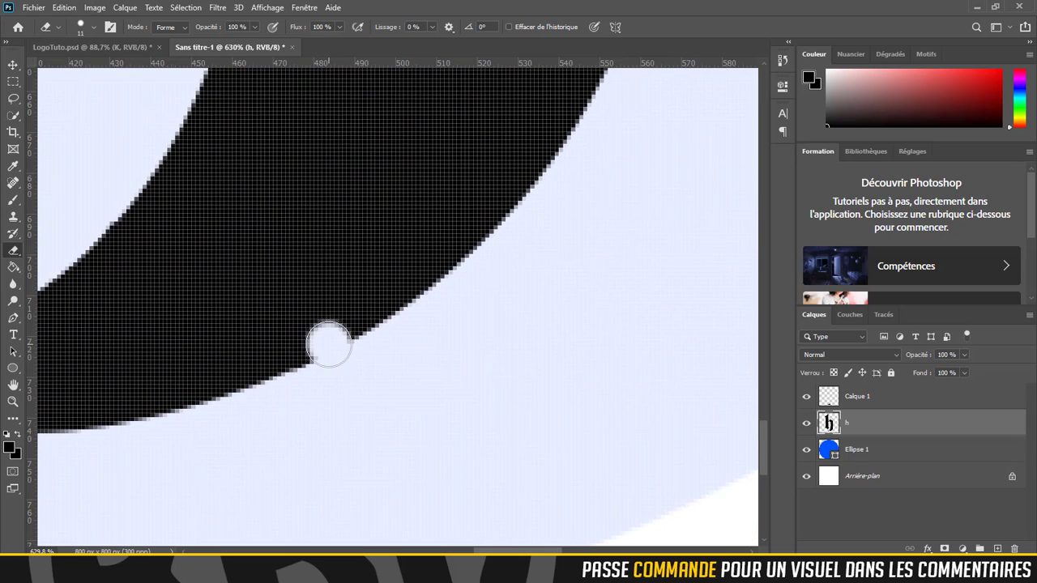
{"action": "key", "text": "ctrl+z"}
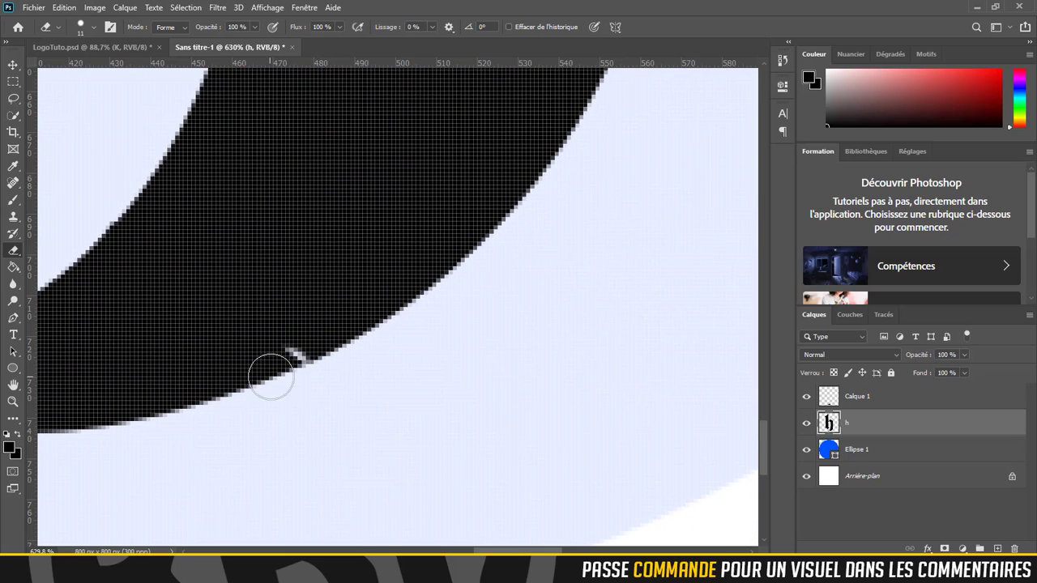
Make the Calque 1 layer containing the hook tip active
{"action": "scroll", "coordinate": [190, 381], "scroll_direction": "down", "scroll_amount": 6}
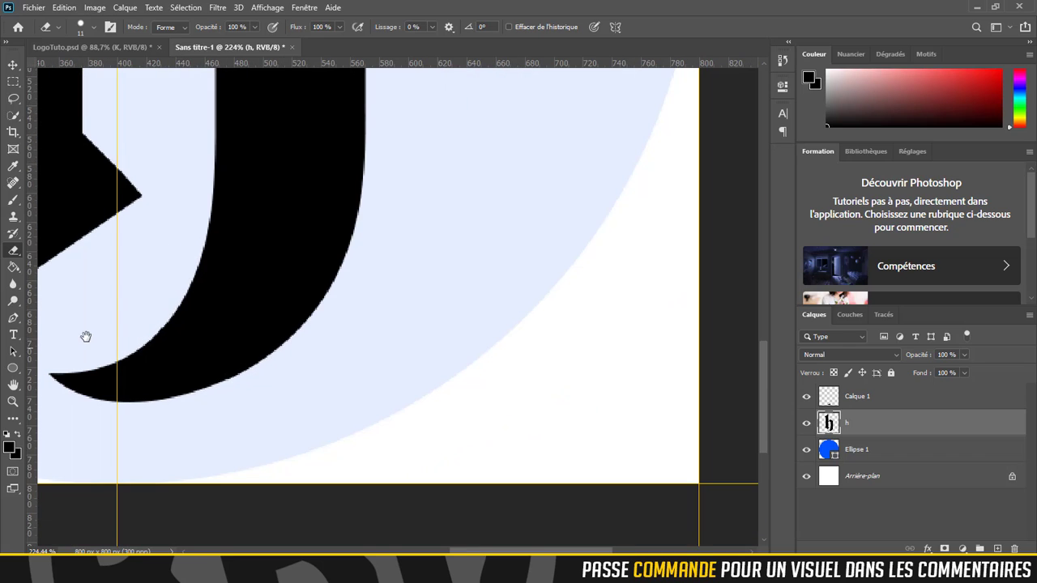
{"action": "left_click_drag", "start_coordinate": [86, 338], "coordinate": [385, 413]}
{"action": "left_click", "coordinate": [859, 396]}
{"action": "scroll", "coordinate": [333, 315], "scroll_direction": "down", "scroll_amount": 7}
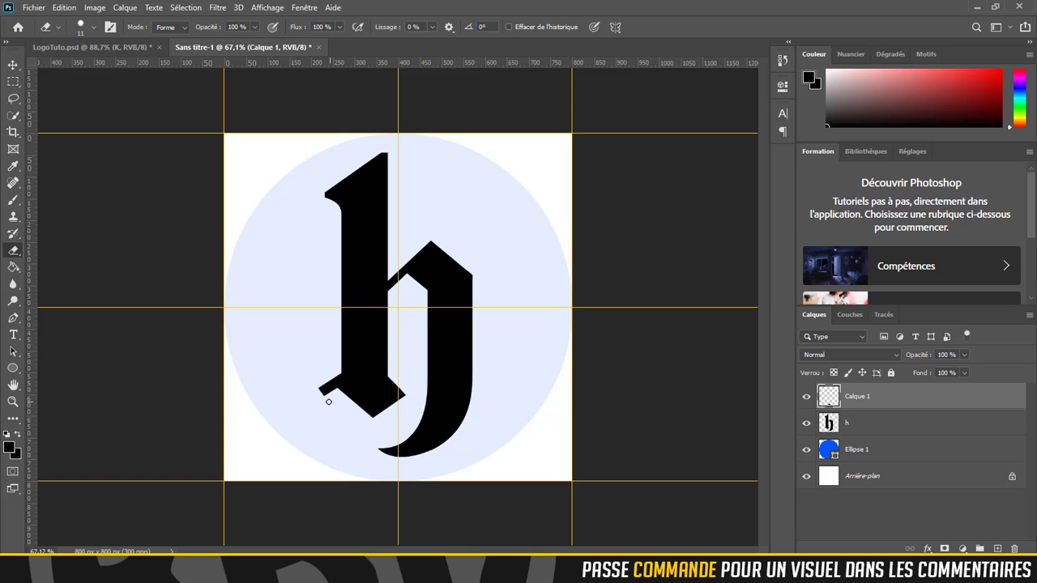
{"action": "scroll", "coordinate": [327, 402], "scroll_direction": "up", "scroll_amount": 4}
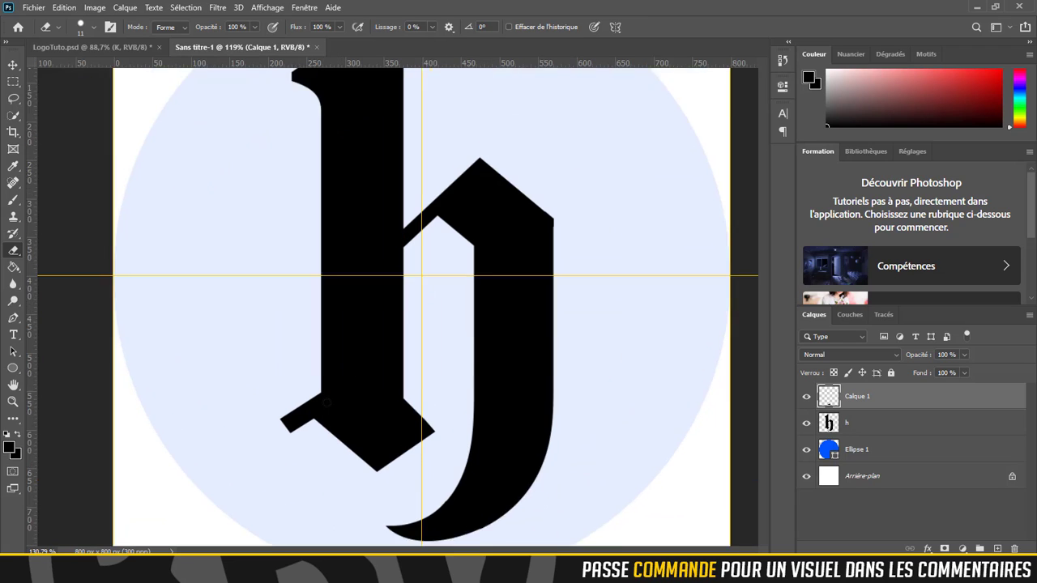
Delete the small spur sticking out of the stem's lower left on the h layer with a rectangular selection, and deselect
{"action": "left_click", "coordinate": [13, 318]}
{"action": "left_click", "coordinate": [864, 423]}
{"action": "scroll", "coordinate": [293, 444], "scroll_direction": "up", "scroll_amount": 5}
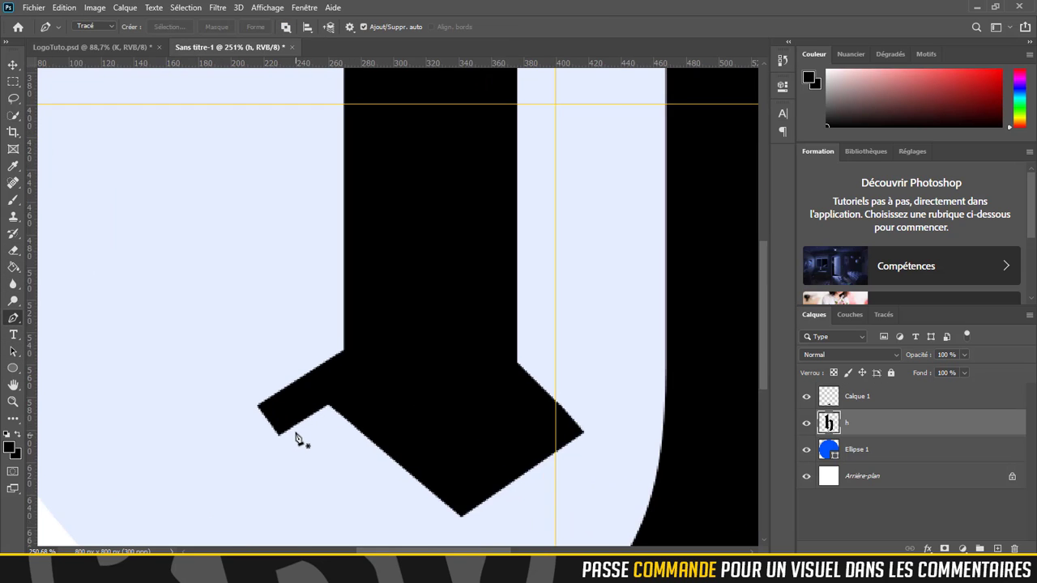
{"action": "key", "text": "ctrl+minus"}
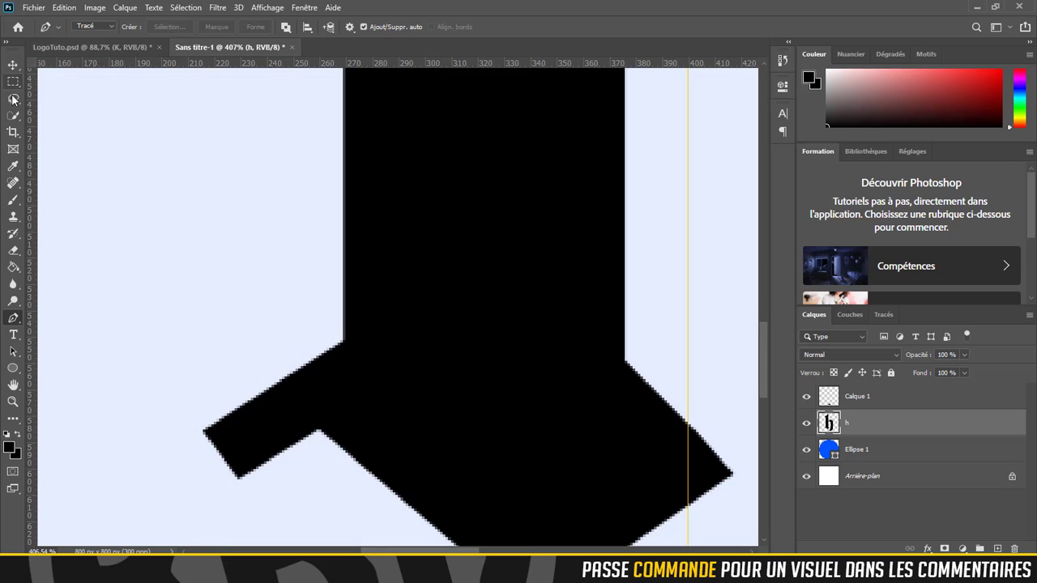
{"action": "left_click", "coordinate": [13, 81]}
{"action": "scroll", "coordinate": [355, 319], "scroll_direction": "up", "scroll_amount": 3}
{"action": "scroll", "coordinate": [357, 321], "scroll_direction": "up", "scroll_amount": 1}
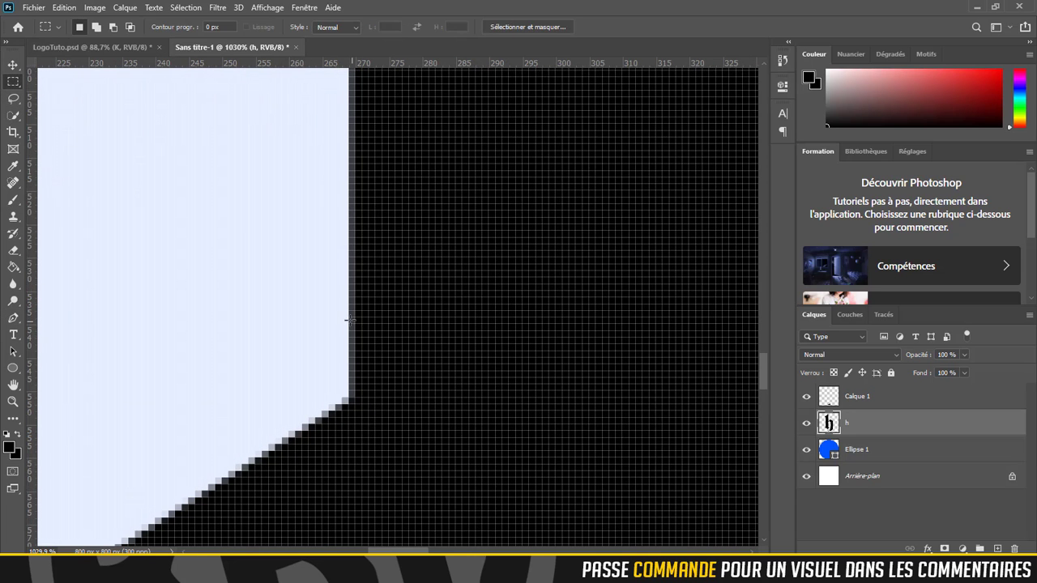
{"action": "left_click_drag", "start_coordinate": [345, 315], "coordinate": [66, 526]}
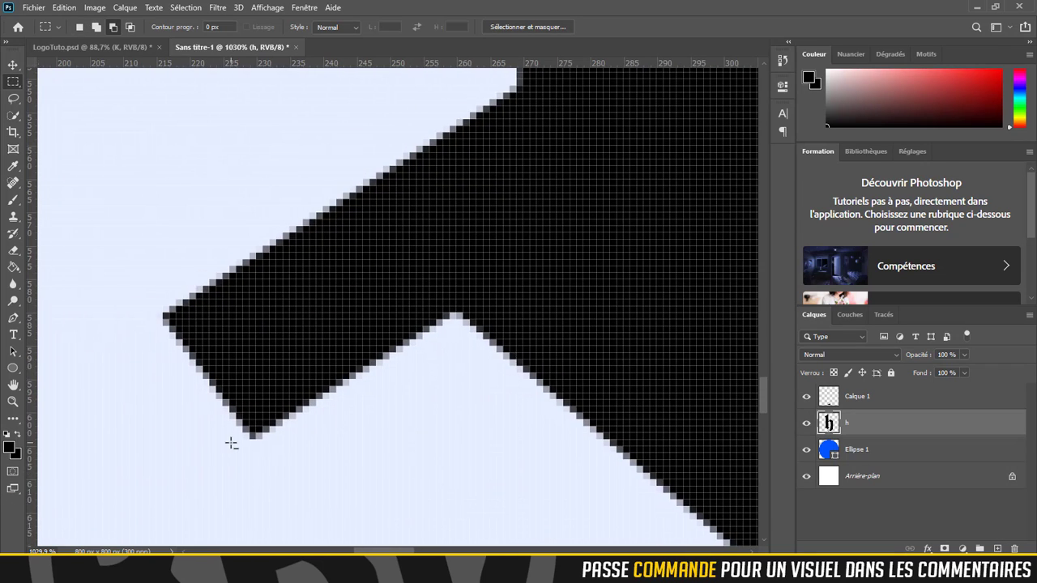
{"action": "scroll", "coordinate": [231, 442], "scroll_direction": "down", "scroll_amount": 2}
{"action": "key", "text": "Delete"}
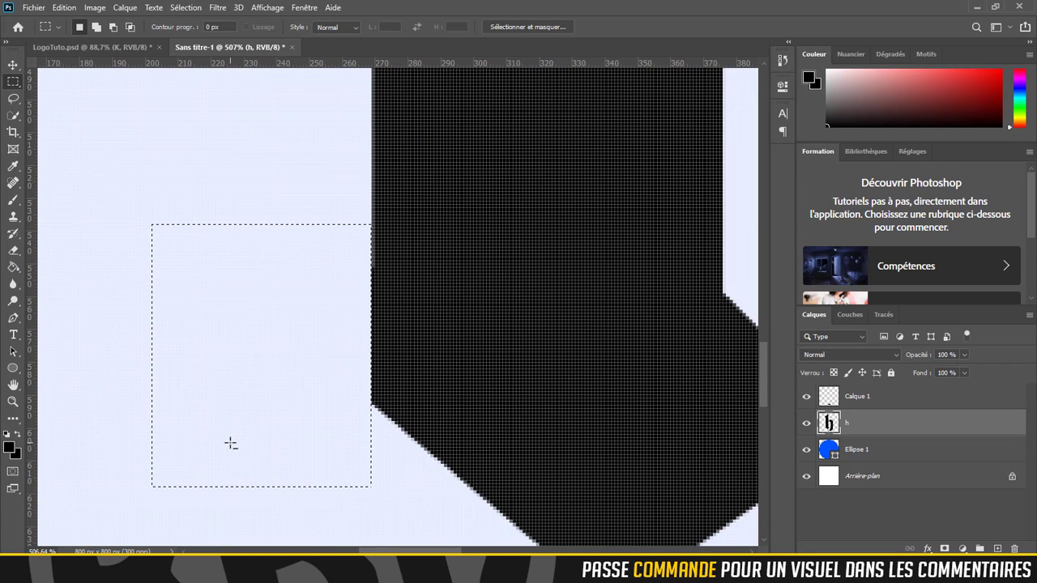
{"action": "key", "text": "ctrl+d"}
{"action": "scroll", "coordinate": [316, 394], "scroll_direction": "down", "scroll_amount": 5}
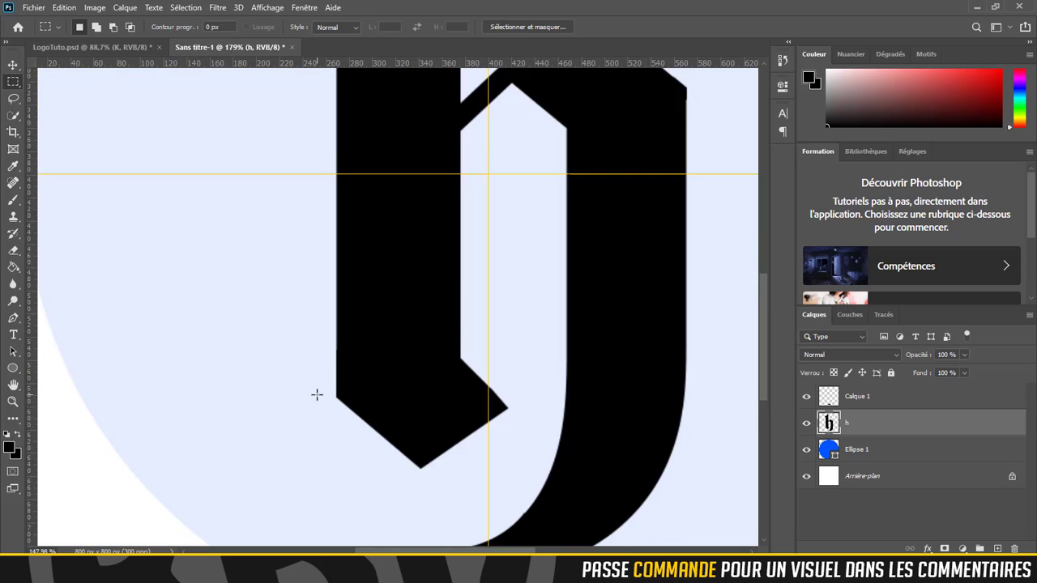
{"action": "scroll", "coordinate": [317, 394], "scroll_direction": "down", "scroll_amount": 1}
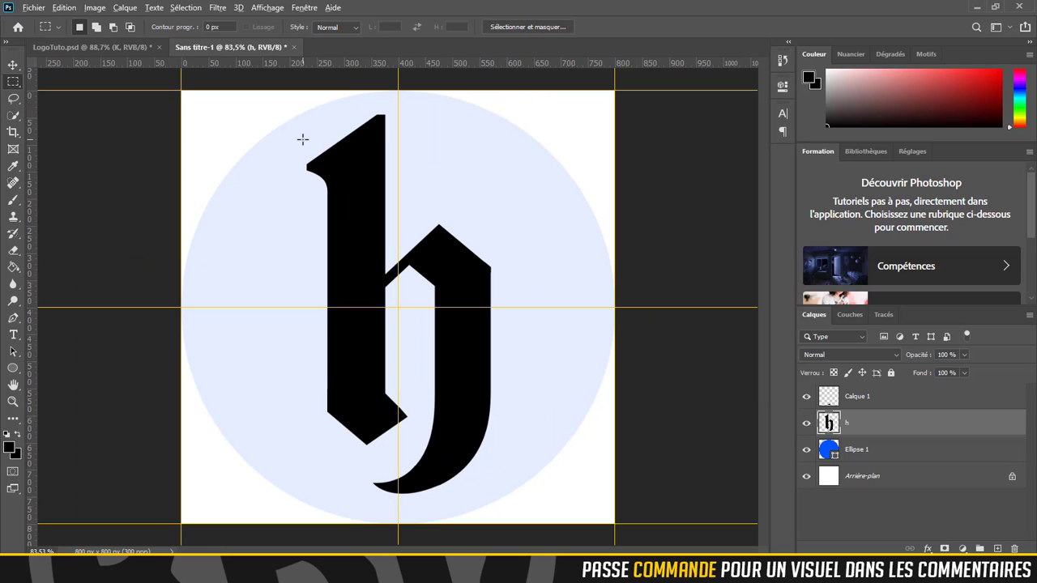
Start a Pen path on the slanted upper edge of the serif at the top of the h's stem
{"action": "scroll", "coordinate": [313, 150], "scroll_direction": "up", "scroll_amount": 3}
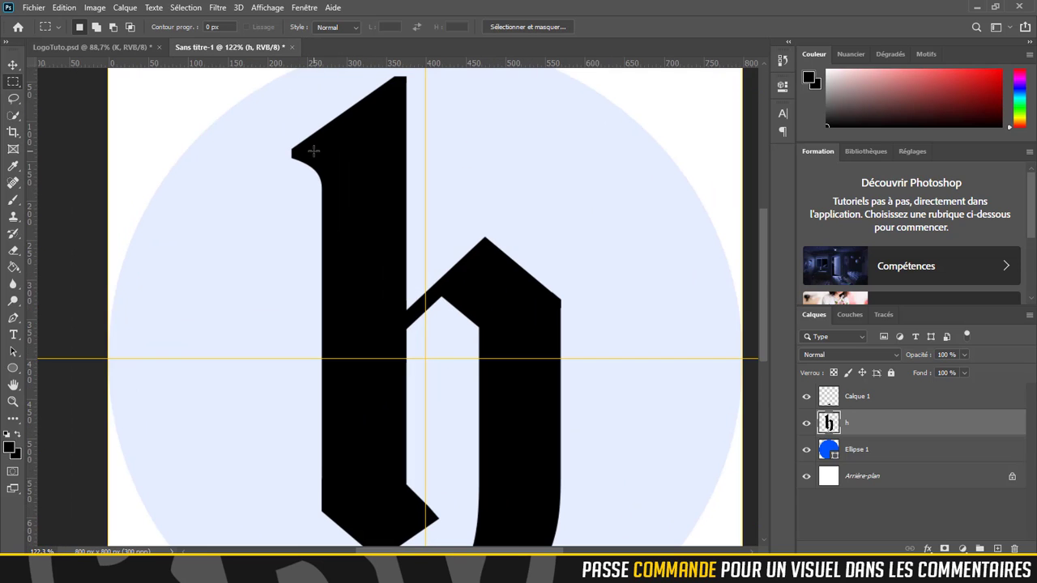
{"action": "scroll", "coordinate": [284, 144], "scroll_direction": "up", "scroll_amount": 3}
{"action": "scroll", "coordinate": [296, 144], "scroll_direction": "up", "scroll_amount": 2}
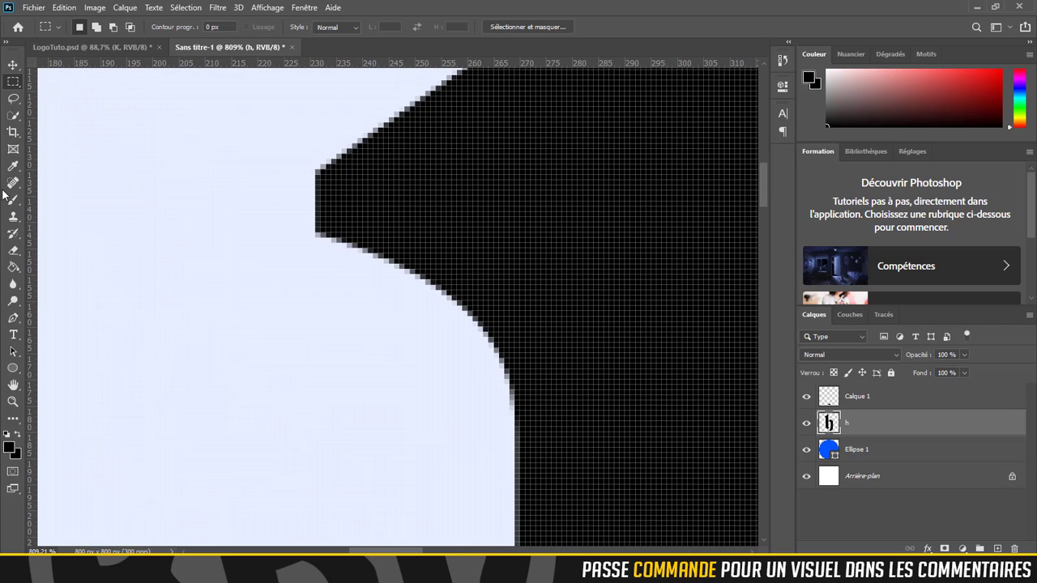
{"action": "left_click", "coordinate": [12, 317]}
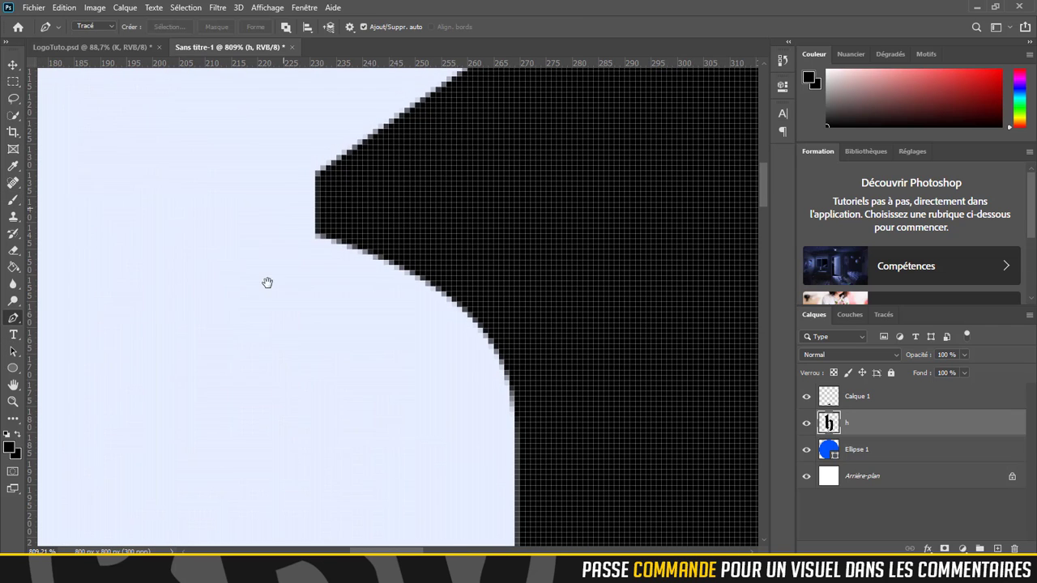
{"action": "scroll", "coordinate": [268, 283], "scroll_direction": "up", "scroll_amount": 3}
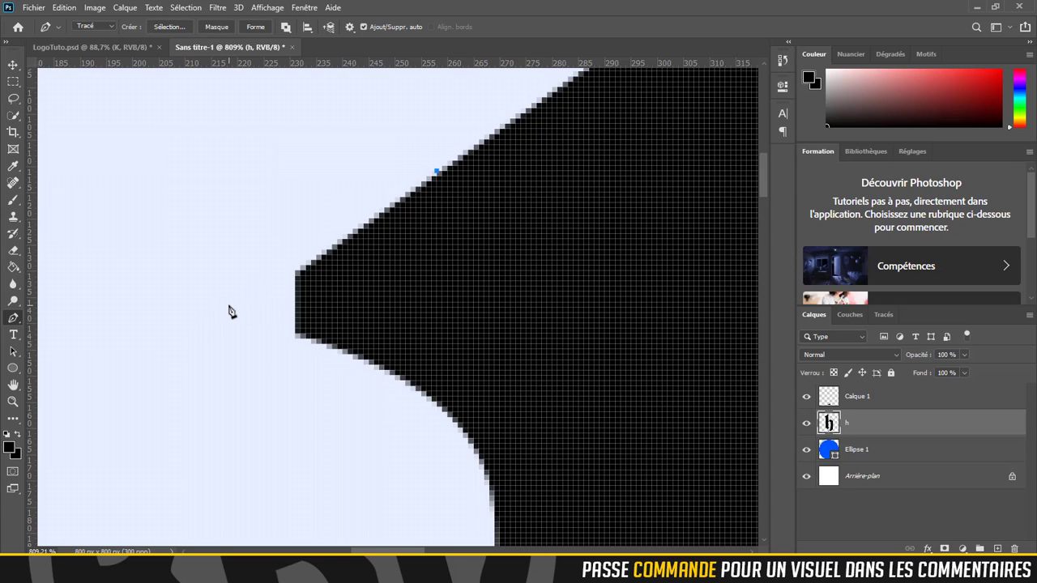
{"action": "left_click_drag", "start_coordinate": [227, 333], "coordinate": [227, 433]}
{"action": "key", "text": "ctrl+z"}
{"action": "key", "text": "ctrl+z"}
{"action": "left_click_drag", "start_coordinate": [222, 385], "coordinate": [250, 438]}
{"action": "key", "text": "ctrl+z"}
{"action": "left_click", "coordinate": [253, 427]}
{"action": "key", "text": "ctrl+z"}
Complete a curved Pen path that extends the blunt serif into a pointed tip, and convert it to a selection
{"action": "scroll", "coordinate": [444, 187], "scroll_direction": "up", "scroll_amount": 3}
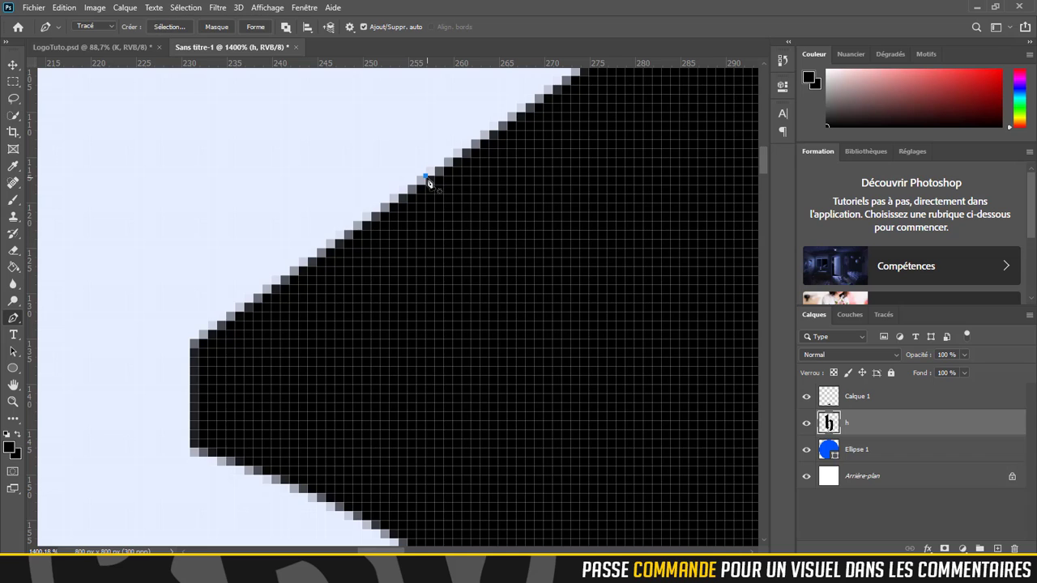
{"action": "scroll", "coordinate": [402, 222], "scroll_direction": "down", "scroll_amount": 3}
{"action": "left_click_drag", "start_coordinate": [222, 333], "coordinate": [213, 373]}
{"action": "key", "text": "ctrl+z"}
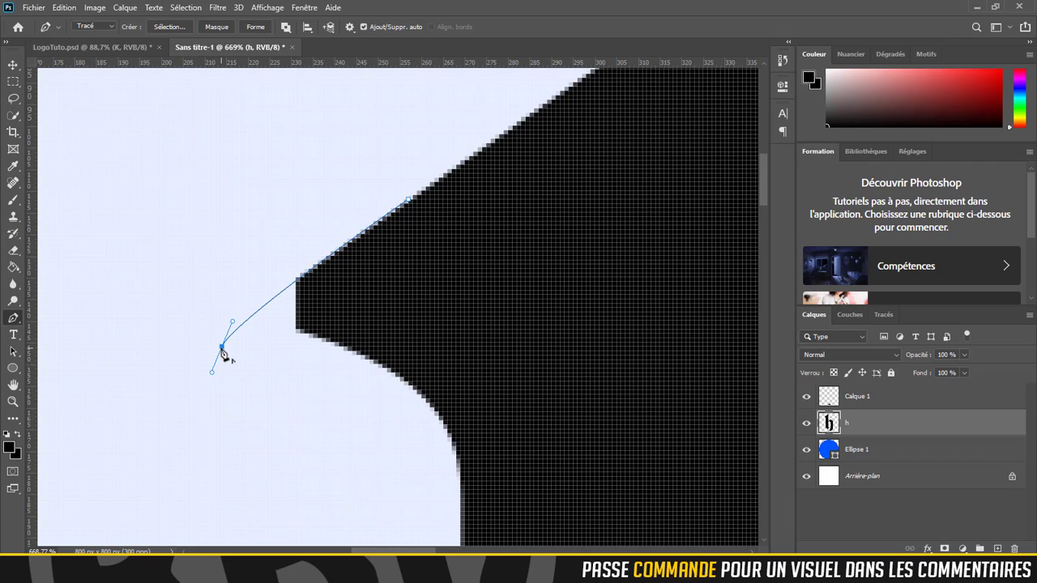
{"action": "left_click", "coordinate": [222, 347], "text": "alt"}
{"action": "left_click_drag", "start_coordinate": [408, 382], "coordinate": [511, 463]}
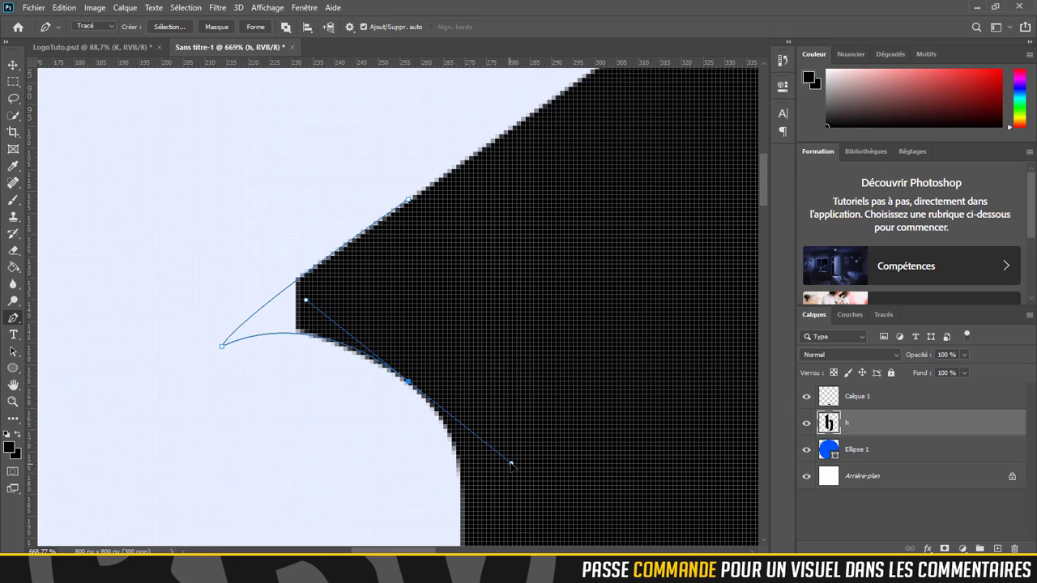
{"action": "left_click", "coordinate": [409, 384], "text": "alt"}
{"action": "left_click", "coordinate": [409, 201]}
{"action": "key", "text": "ctrl+Return"}
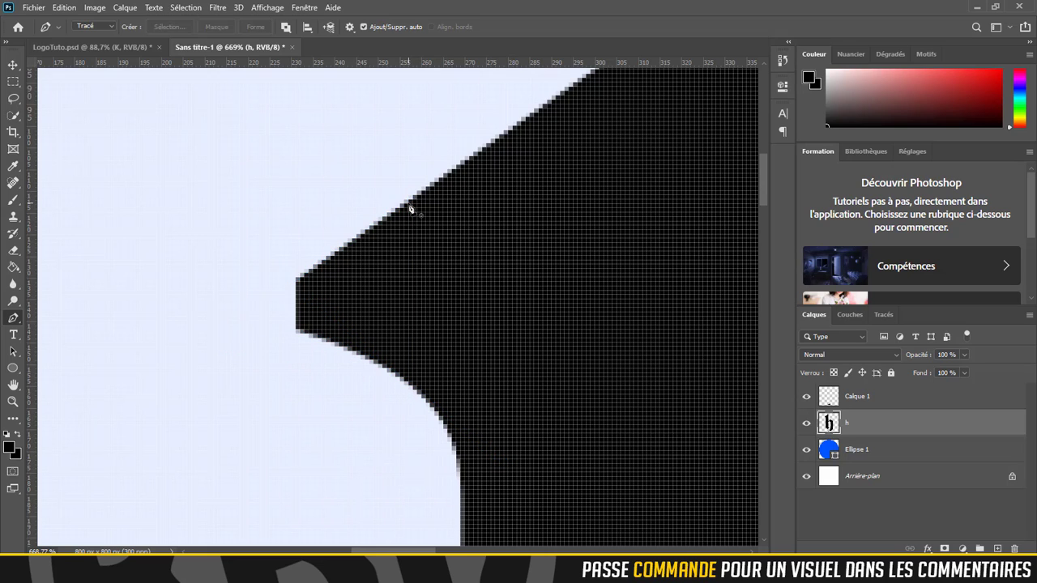
Fill the serif tip selection with black on the Calque 1 layer using the Paint Bucket, and deselect
{"action": "key", "text": "g"}
{"action": "left_click", "coordinate": [857, 396]}
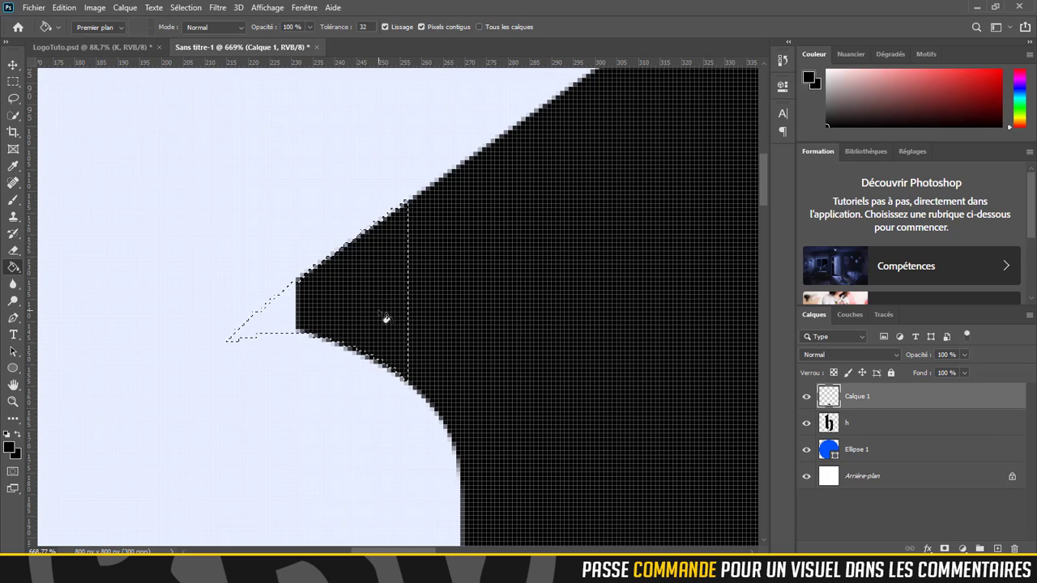
{"action": "left_click", "coordinate": [384, 317]}
{"action": "key", "text": "ctrl+d"}
{"action": "scroll", "coordinate": [308, 308], "scroll_direction": "down", "scroll_amount": 10}
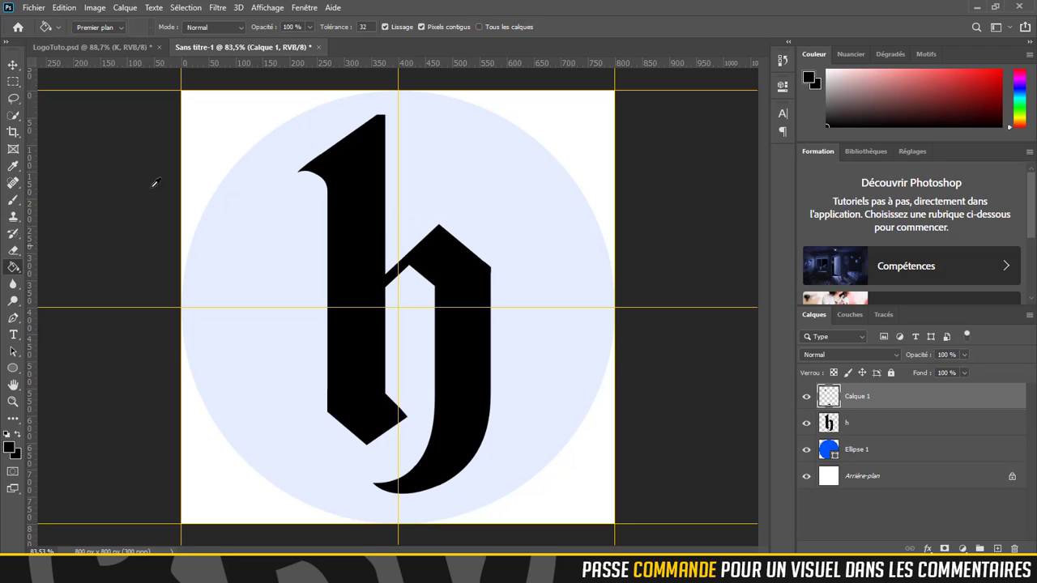
Merge the Calque 1 and h layers, and toggle the merged layer's visibility to check the whole letter
{"action": "left_click", "coordinate": [11, 69]}
{"action": "scroll", "coordinate": [509, 295], "scroll_direction": "down", "scroll_amount": 2}
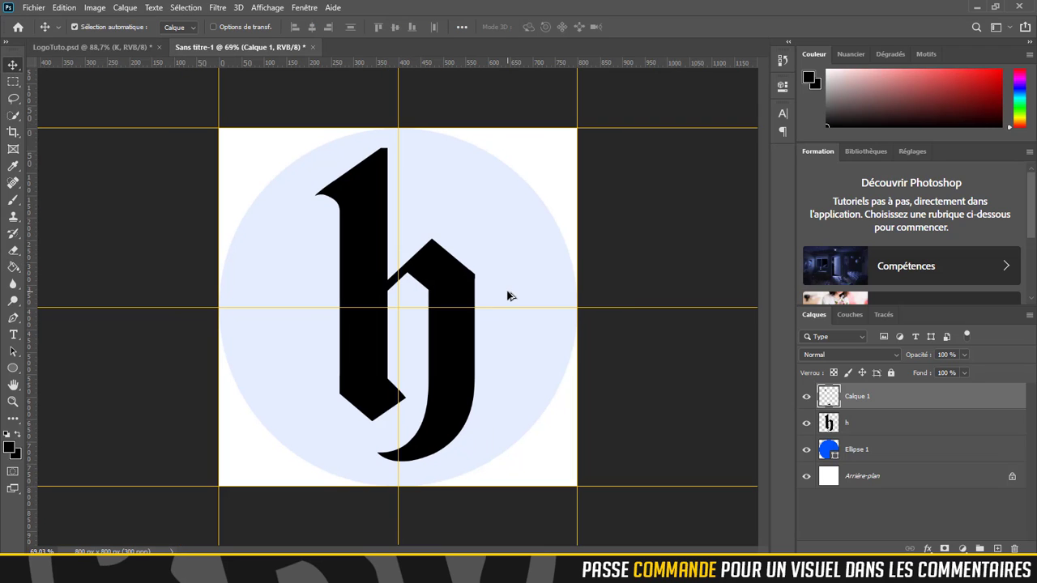
{"action": "left_click", "coordinate": [860, 429], "text": "shift"}
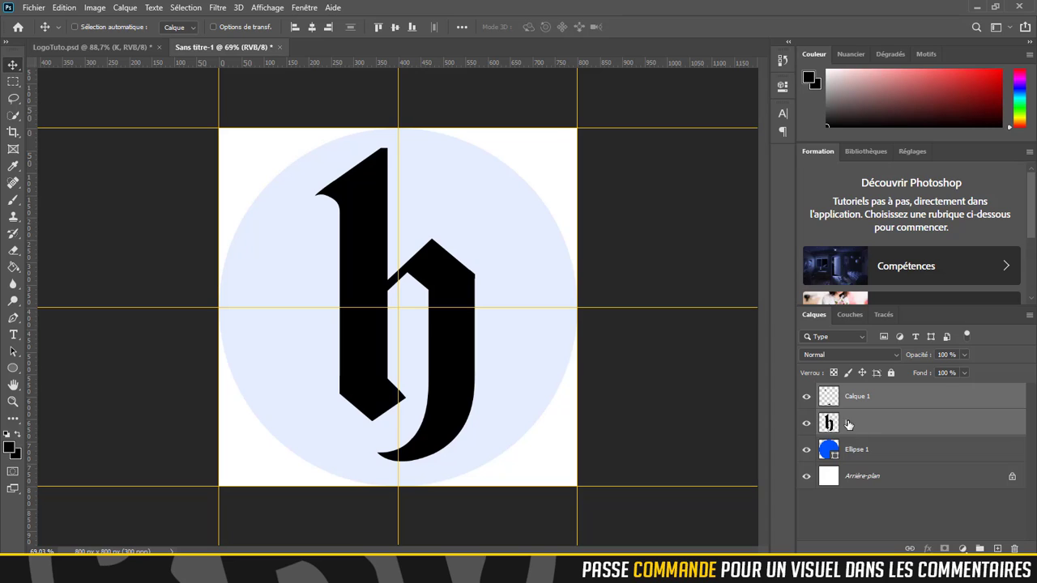
{"action": "key", "text": "ctrl+e"}
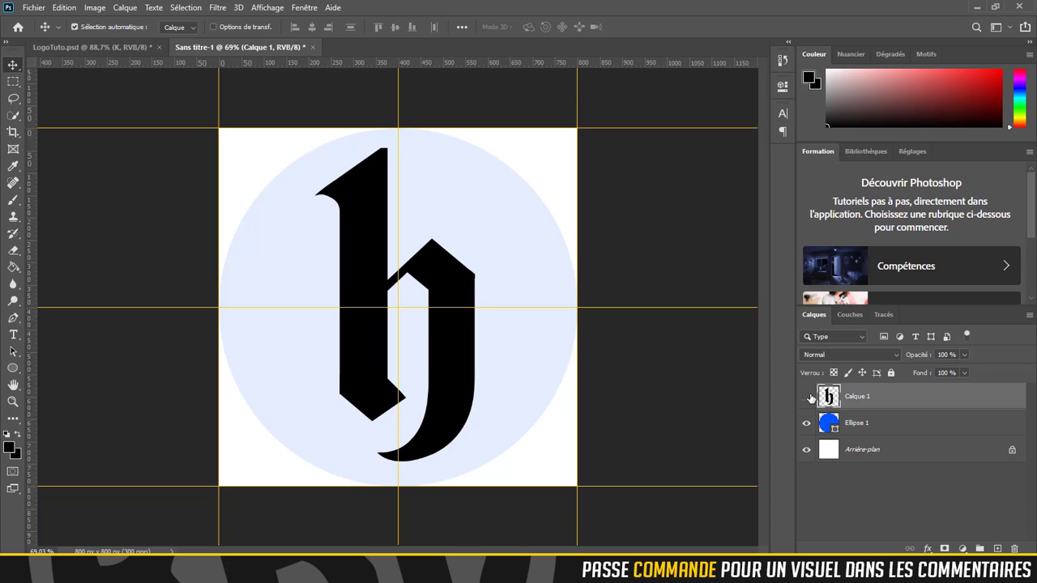
{"action": "left_click", "coordinate": [808, 396]}
{"action": "left_click", "coordinate": [808, 397]}
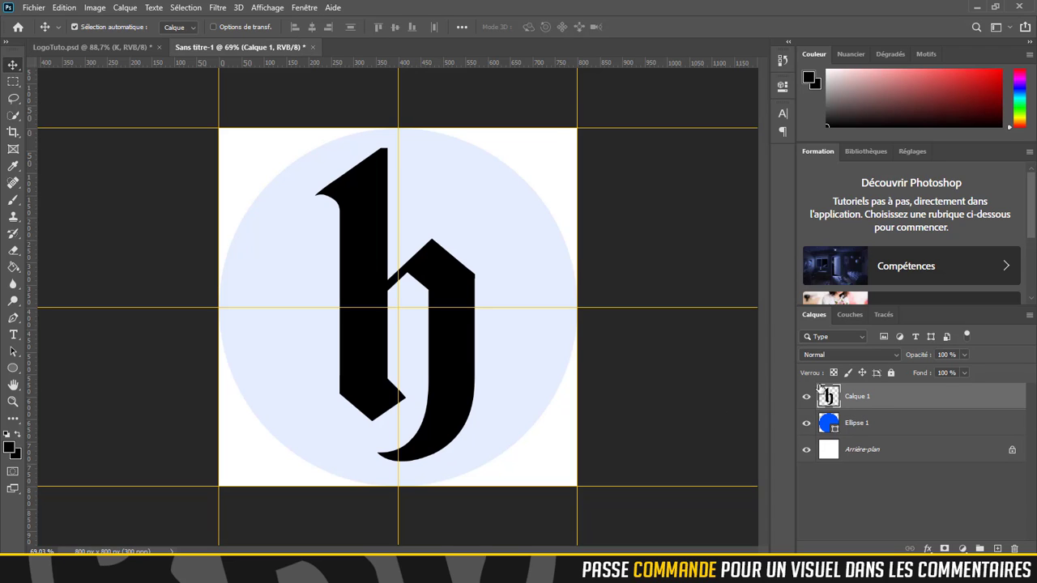
Open the merged letter layer's blending options and add a gradient overlay
{"action": "double_click", "coordinate": [883, 402]}
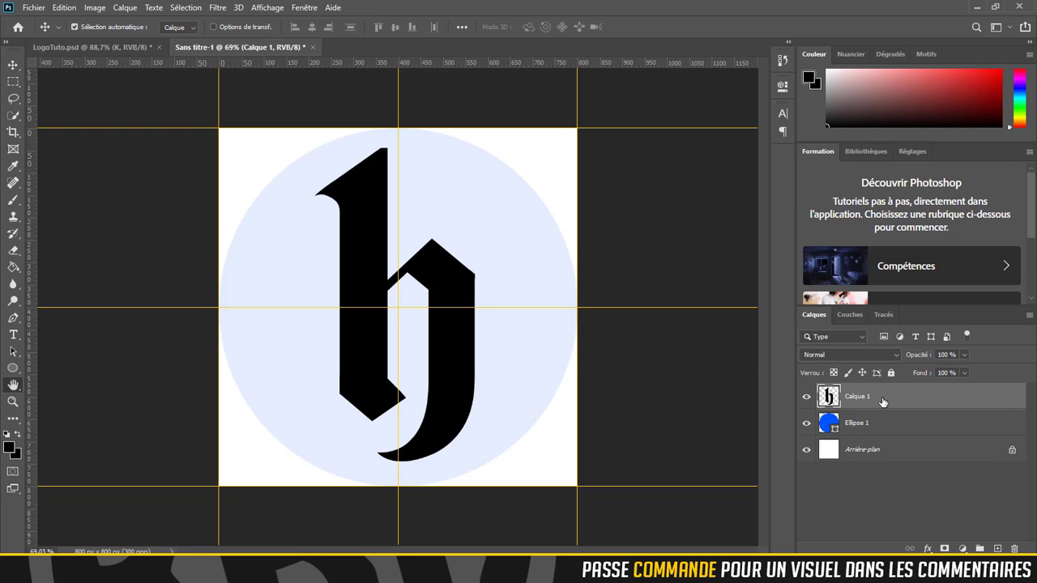
{"action": "key", "text": "Escape"}
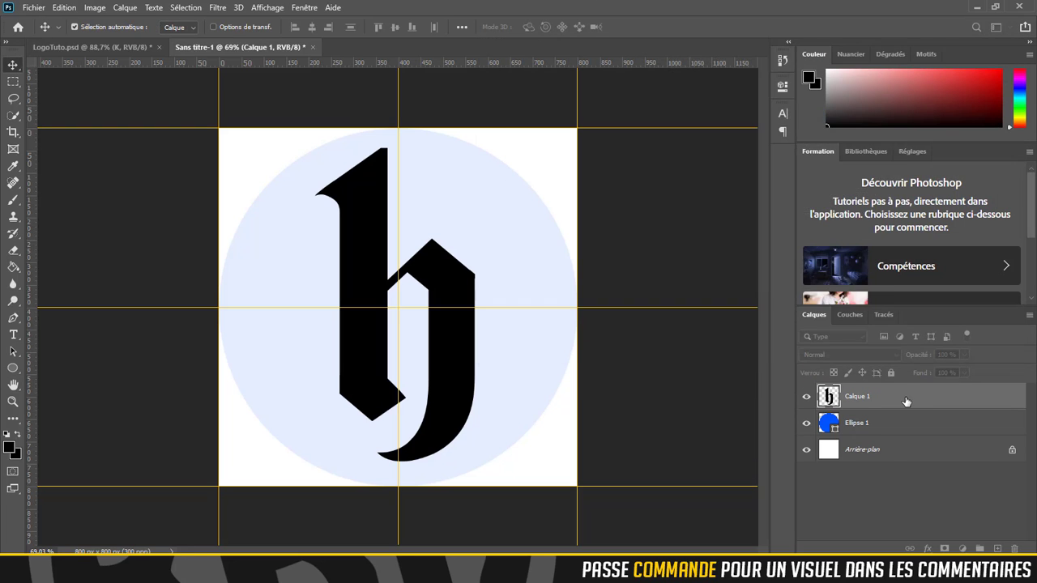
{"action": "right_click", "coordinate": [906, 398]}
{"action": "left_click", "coordinate": [721, 29]}
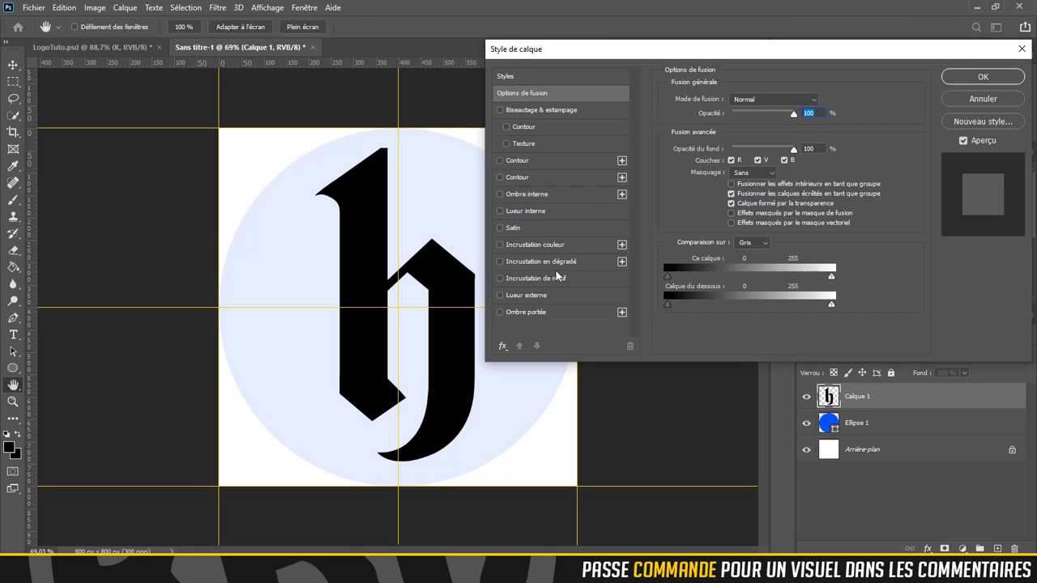
{"action": "left_click", "coordinate": [552, 263]}
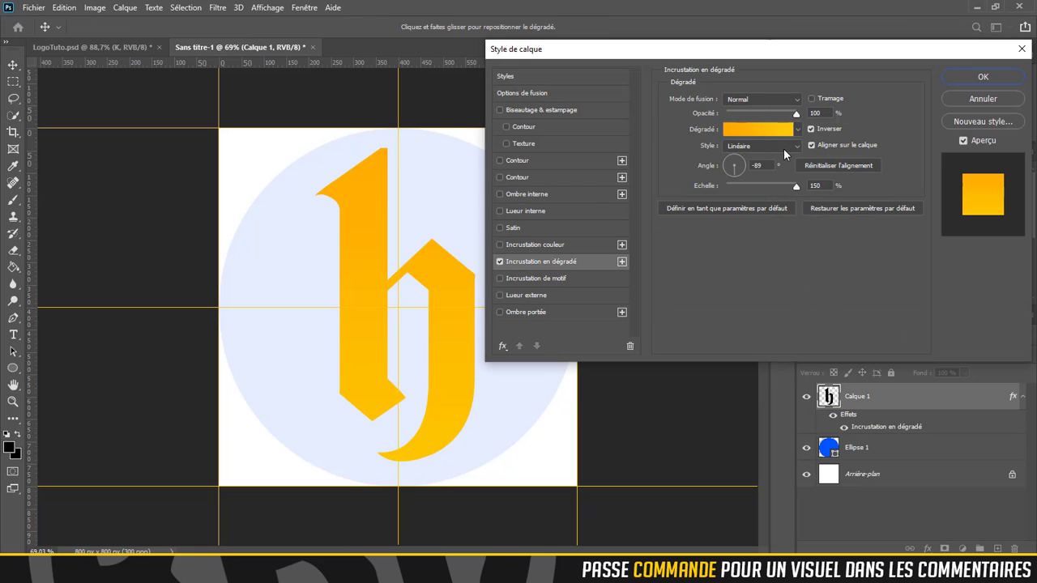
Open the overlay's gradient for editing and confirm ffcc00 as the colour of its first stop
{"action": "left_click", "coordinate": [758, 131]}
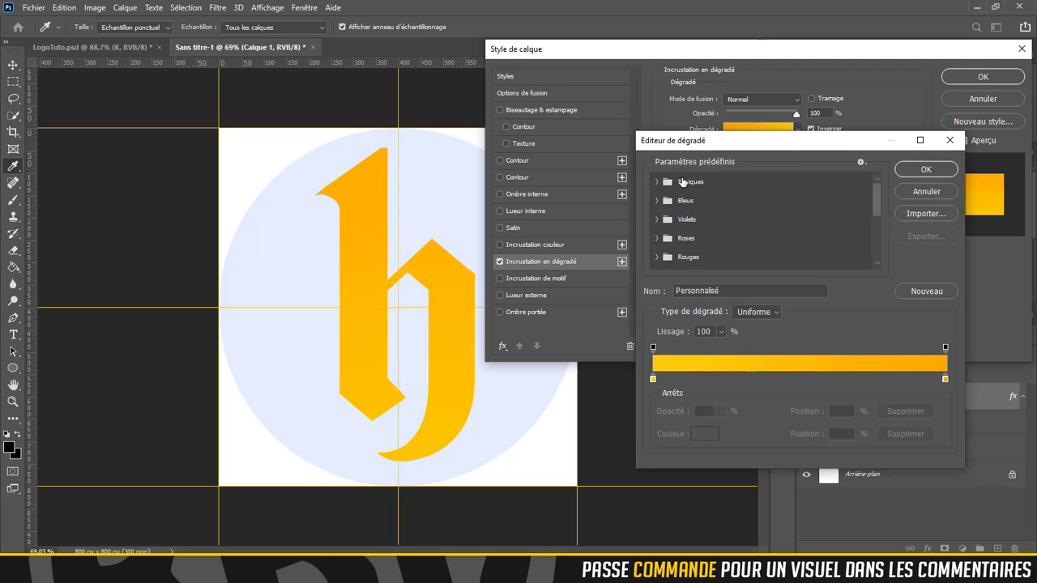
{"action": "left_click", "coordinate": [653, 379]}
{"action": "left_click", "coordinate": [710, 436]}
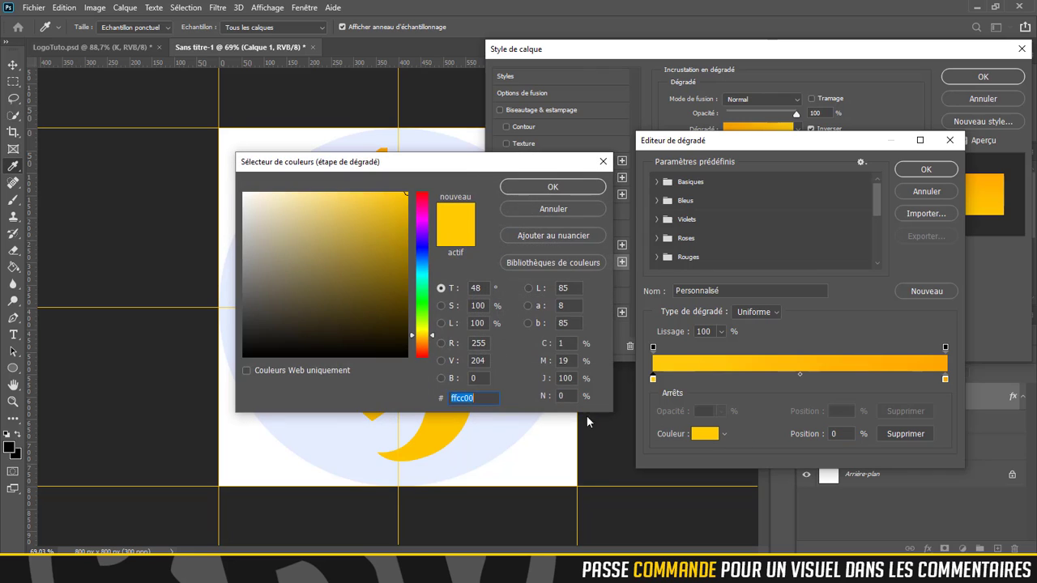
{"action": "left_click_drag", "start_coordinate": [466, 172], "coordinate": [760, 143]}
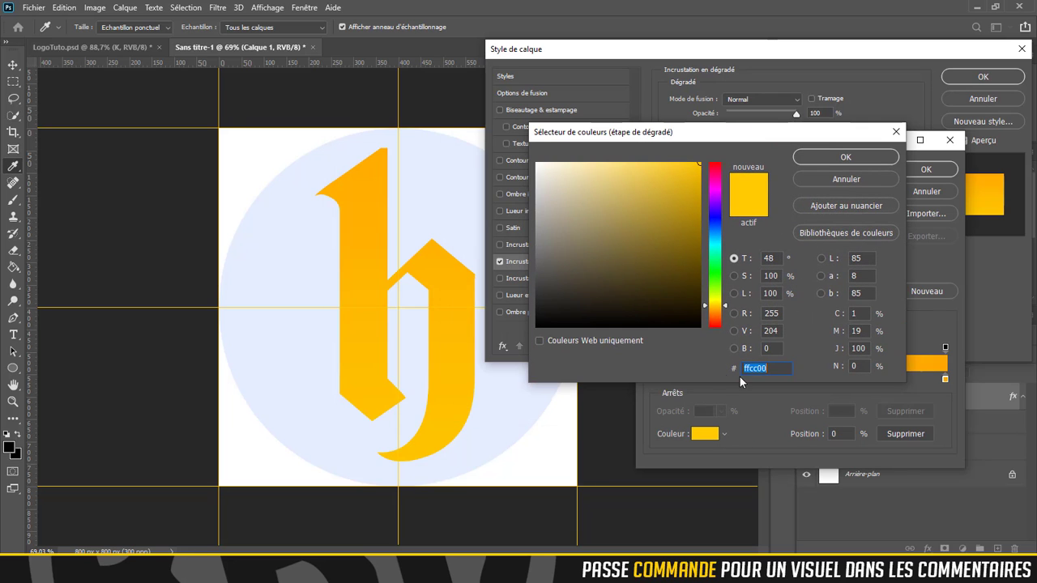
{"action": "left_click", "coordinate": [842, 157]}
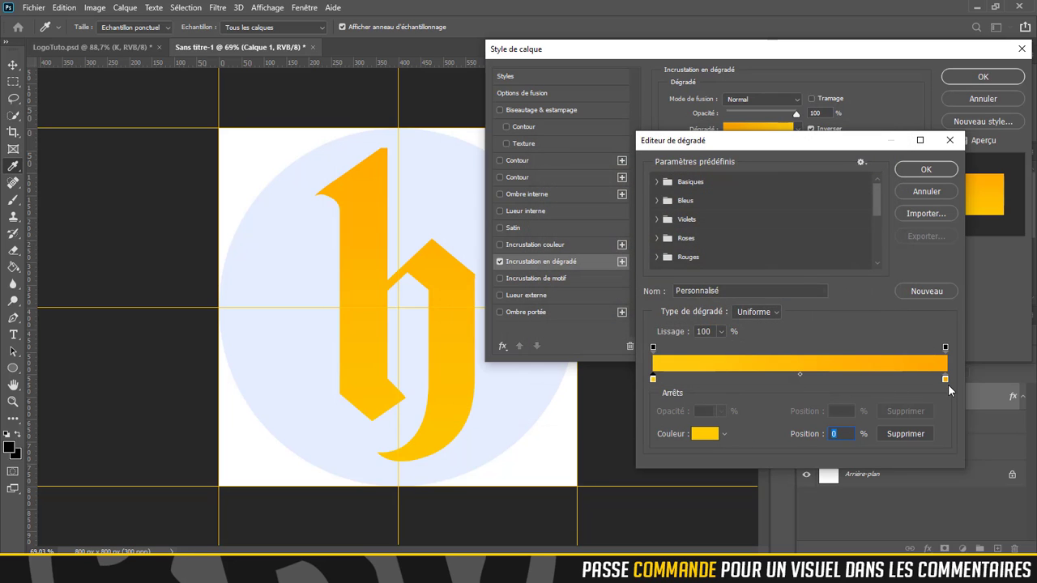
Set the gradient's end stop colour to the amber ffba00 and accept the edited gradient
{"action": "left_click", "coordinate": [945, 380]}
{"action": "left_click", "coordinate": [694, 434]}
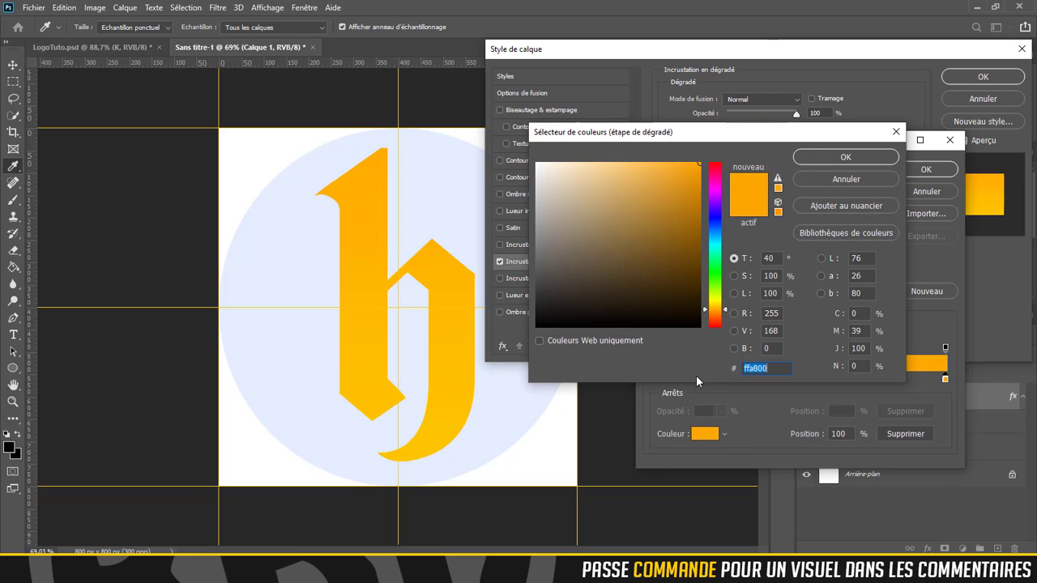
{"action": "type", "text": "0ffcc00"}
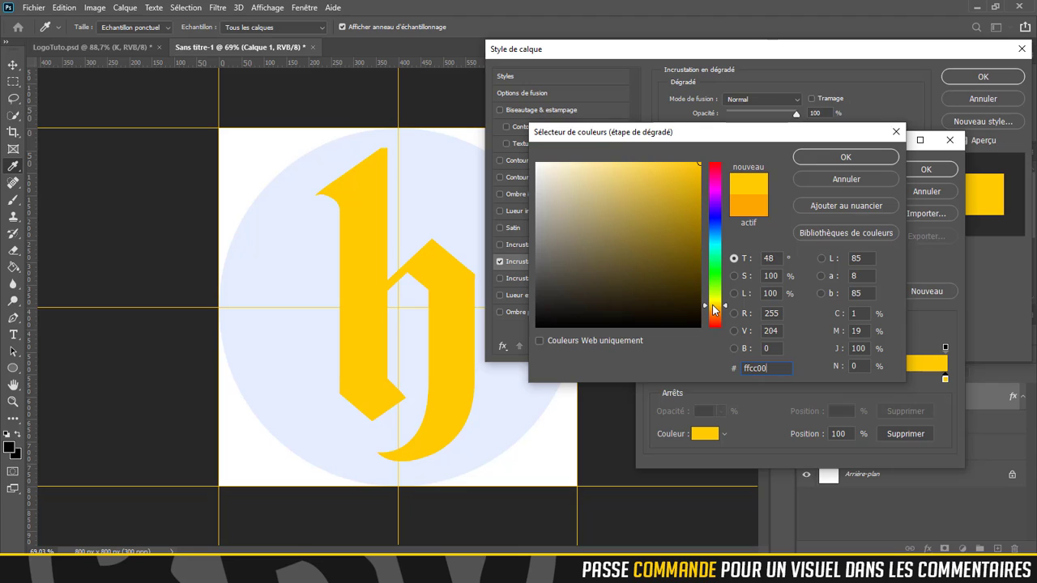
{"action": "key", "text": "BackSpace"}
{"action": "key", "text": "BackSpace"}
{"action": "key", "text": "BackSpace"}
{"action": "key", "text": "BackSpace"}
{"action": "type", "text": "d200"}
{"action": "left_click_drag", "start_coordinate": [713, 310], "coordinate": [717, 307]}
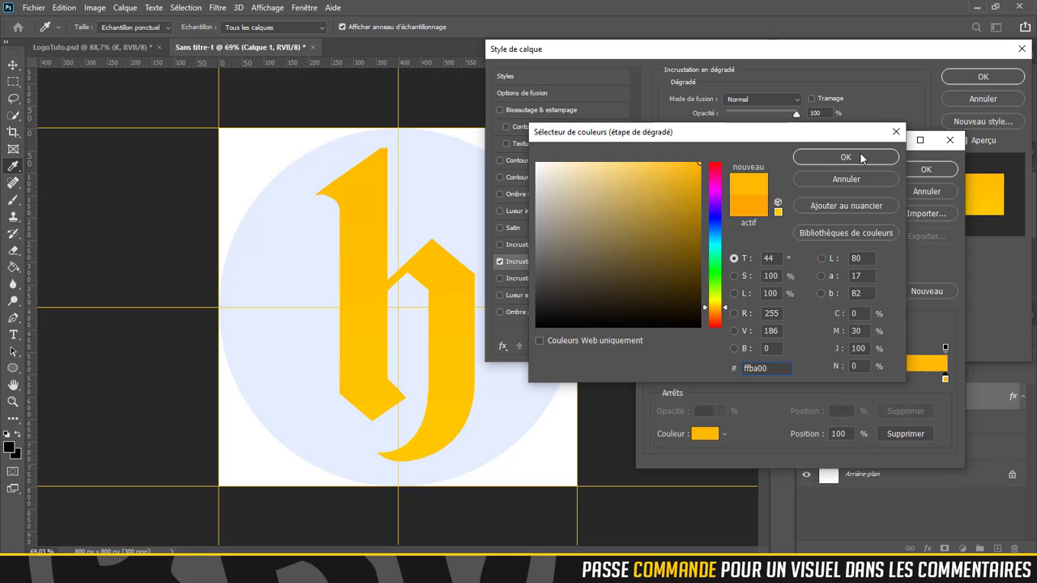
{"action": "left_click", "coordinate": [862, 157]}
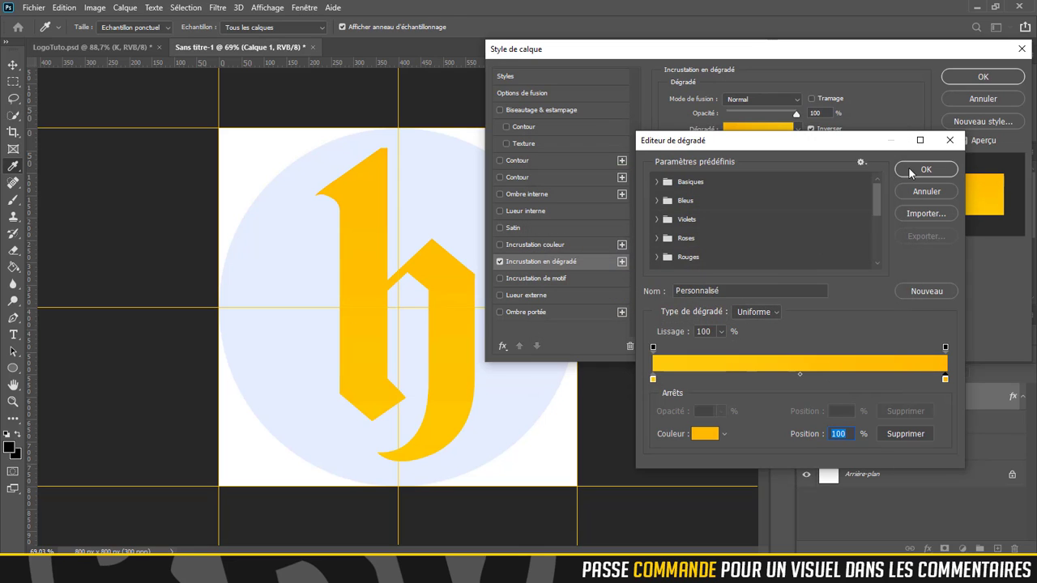
{"action": "left_click", "coordinate": [912, 172]}
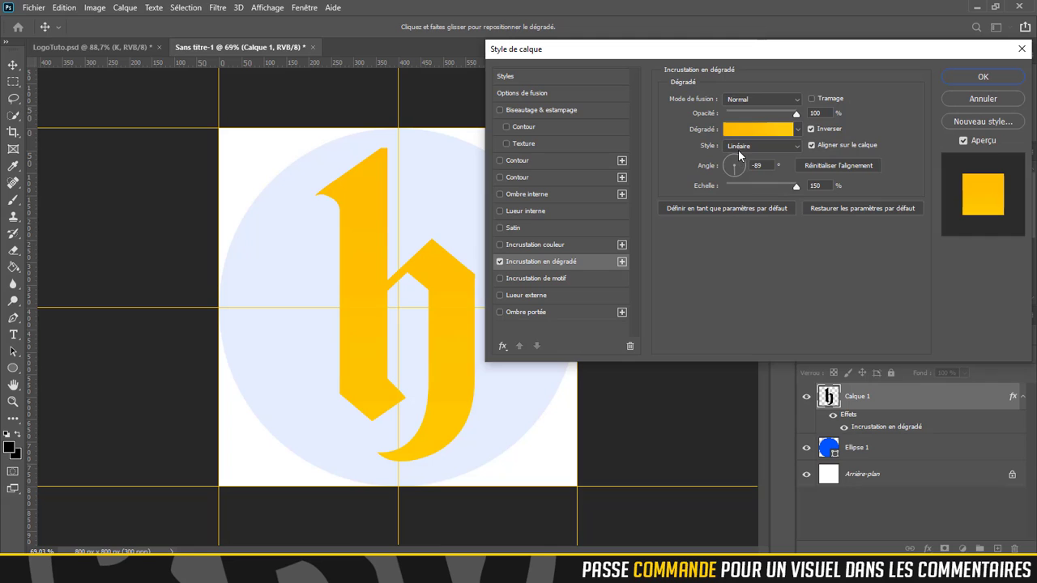
Try the radial style for the letter's gradient overlay, and set the style back to linear
{"action": "left_click", "coordinate": [740, 148]}
{"action": "left_click", "coordinate": [739, 167]}
{"action": "left_click", "coordinate": [739, 147]}
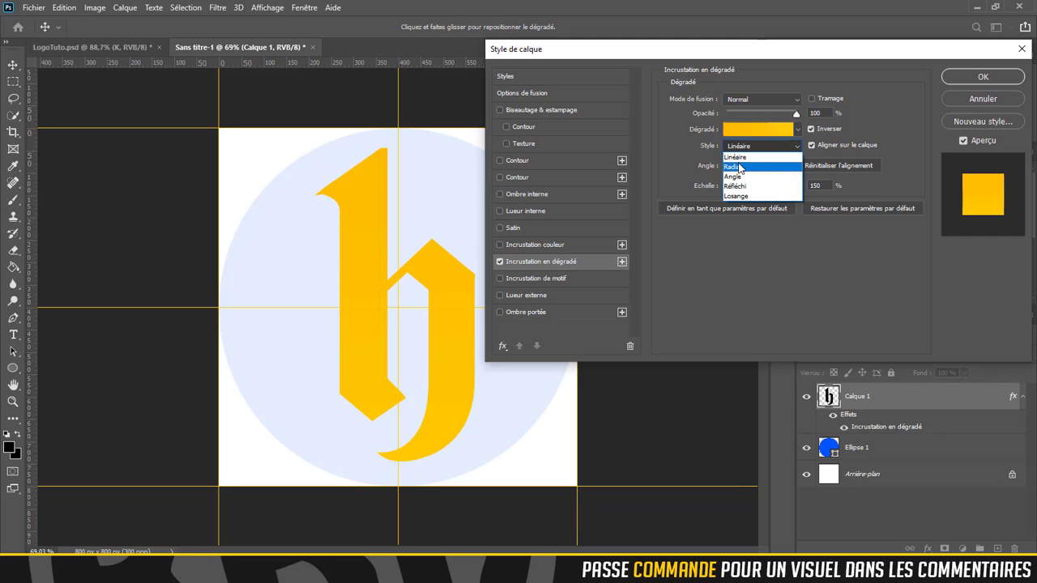
{"action": "left_click", "coordinate": [739, 167]}
{"action": "left_click", "coordinate": [754, 149]}
{"action": "left_click", "coordinate": [749, 159]}
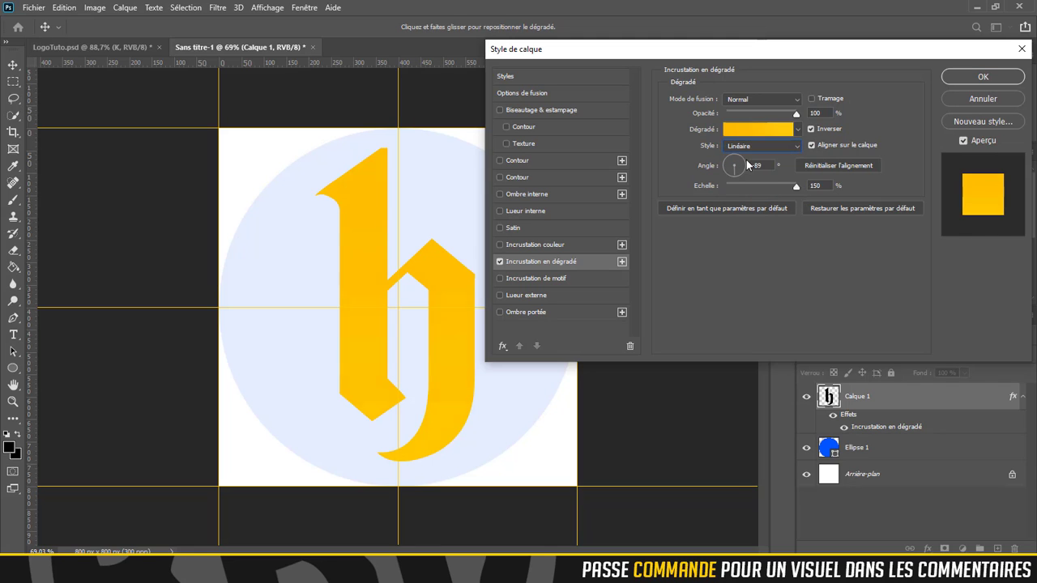
Set the gradient overlay's angle to -177° and accept the letter's layer style
{"action": "left_click_drag", "start_coordinate": [738, 176], "coordinate": [726, 173]}
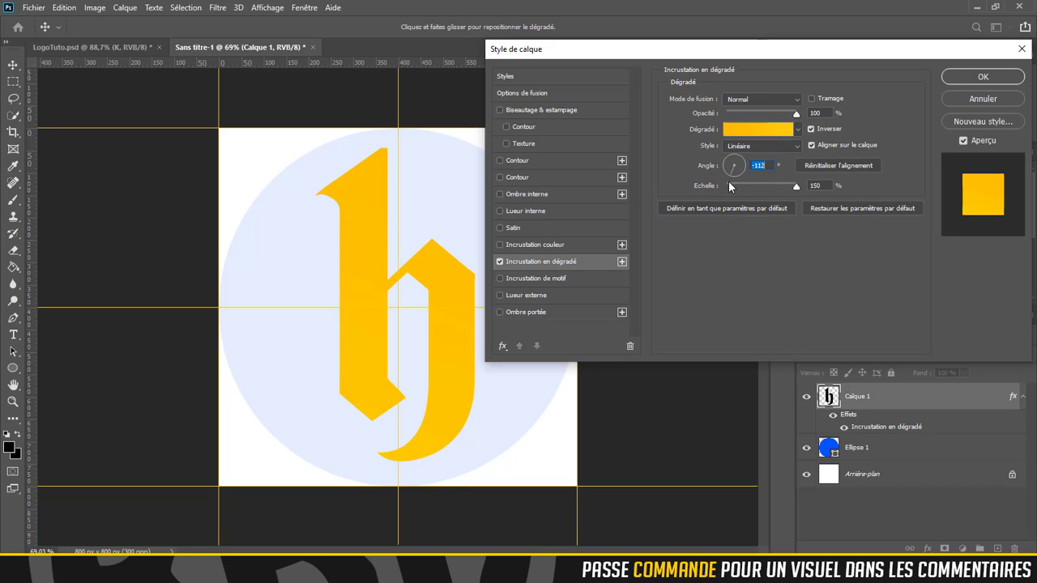
{"action": "left_click_drag", "start_coordinate": [716, 167], "coordinate": [711, 167]}
{"action": "left_click", "coordinate": [969, 77]}
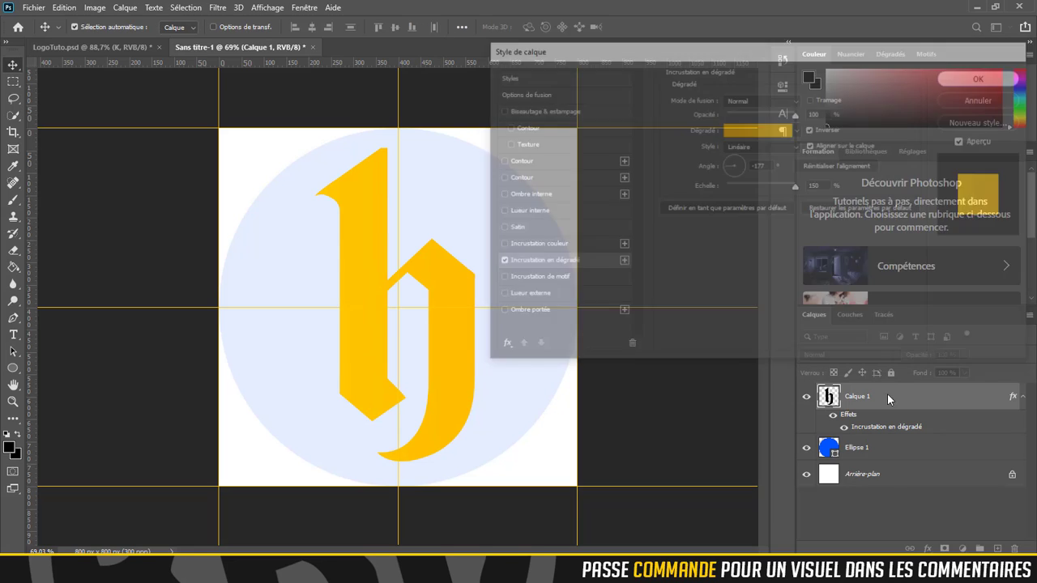
Unlock the background layer and fill it with the dark grey 191919 using the Paint Bucket
{"action": "left_click", "coordinate": [1010, 475]}
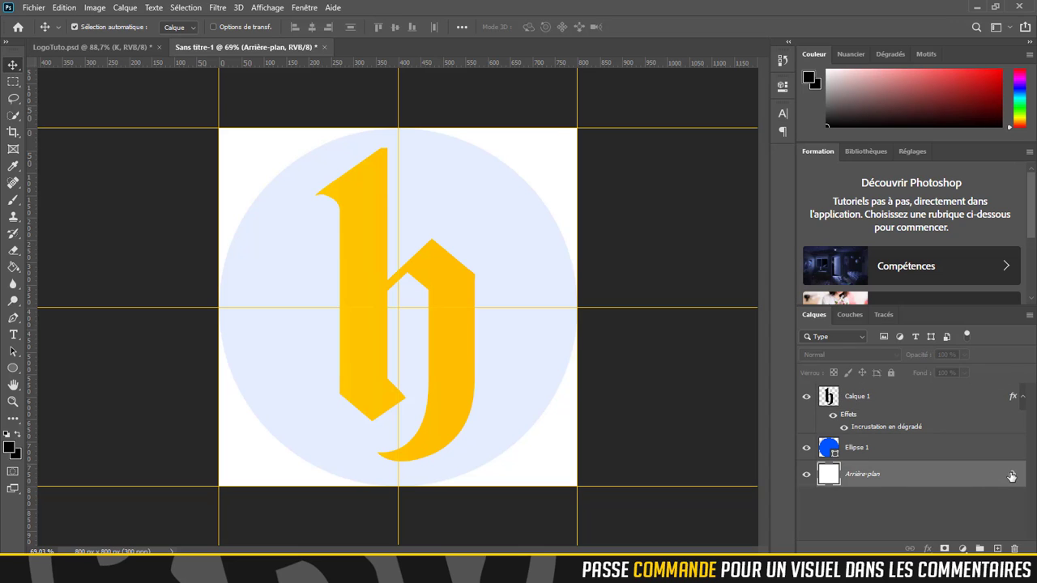
{"action": "left_click", "coordinate": [1012, 477]}
{"action": "left_click", "coordinate": [12, 272]}
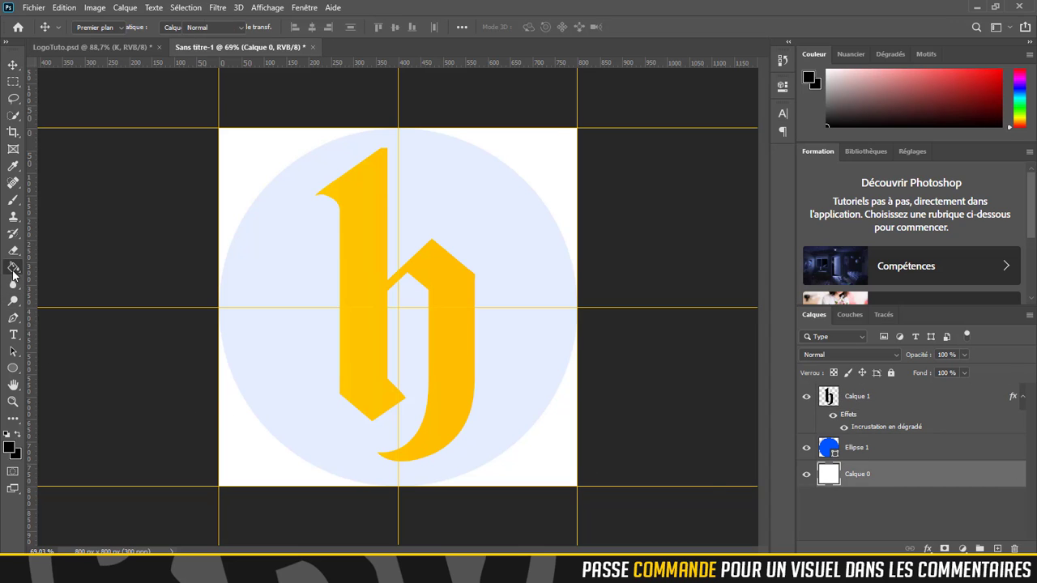
{"action": "left_click", "coordinate": [9, 446]}
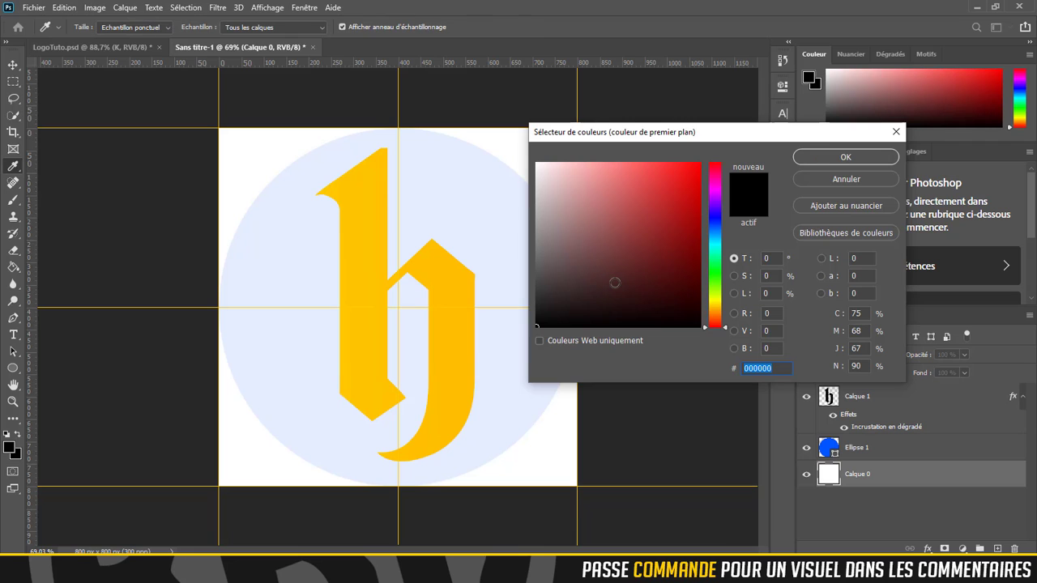
{"action": "type", "text": "191919"}
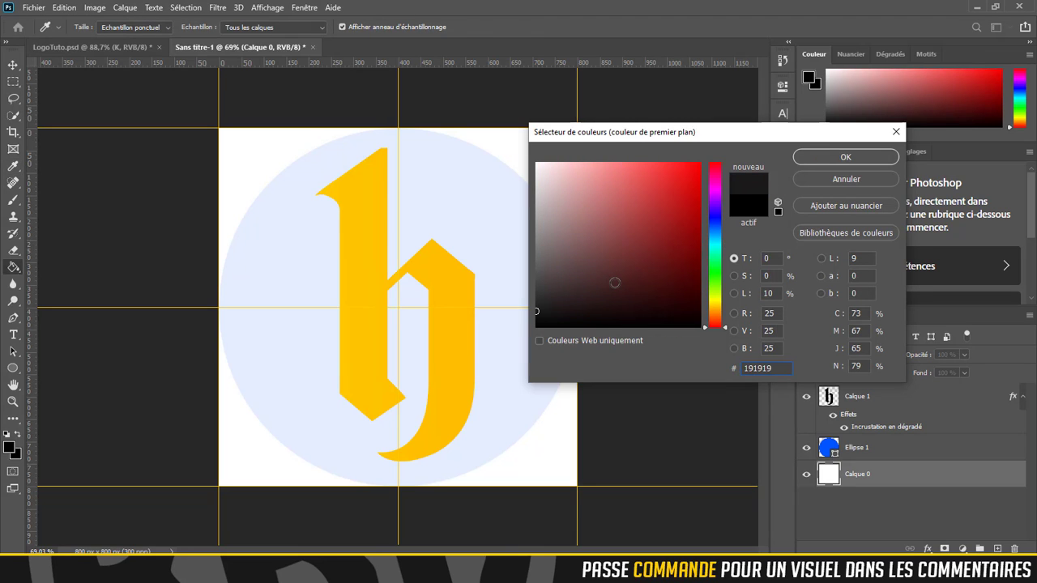
{"action": "key", "text": "Return"}
{"action": "left_click", "coordinate": [551, 188]}
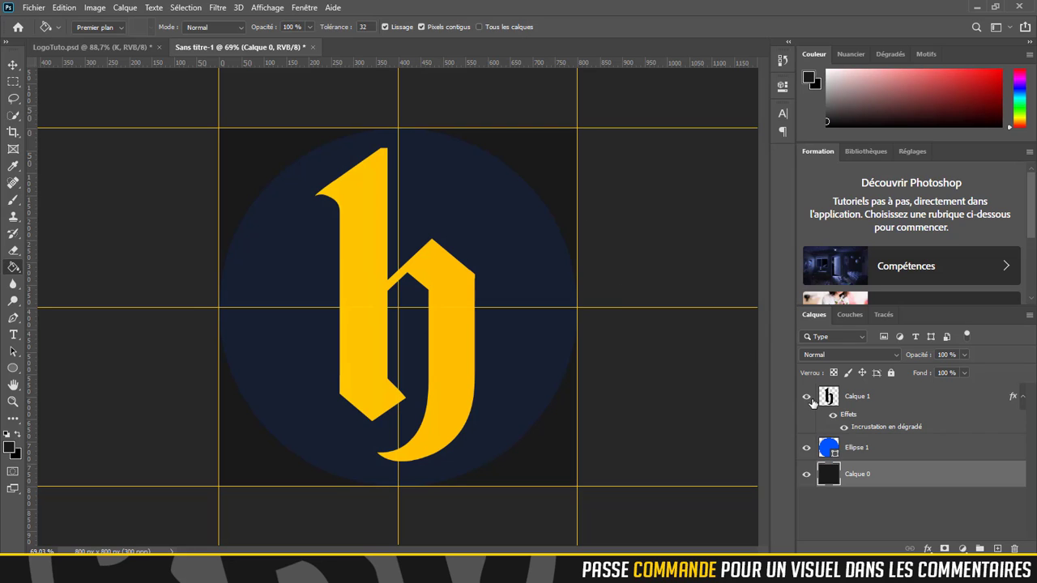
Delete the Ellipse 1 circle layer and hide the guides to leave only the letter on its background
{"action": "left_click", "coordinate": [806, 397]}
{"action": "left_click", "coordinate": [807, 398]}
{"action": "left_click", "coordinate": [828, 450]}
{"action": "key", "text": "Delete"}
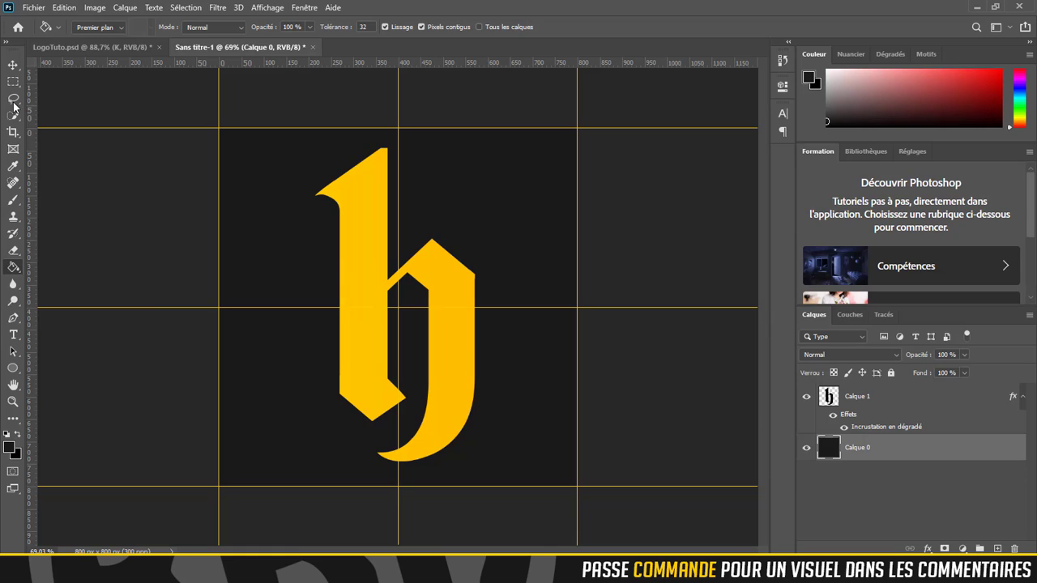
{"action": "left_click", "coordinate": [15, 68]}
{"action": "key", "text": "ctrl+semicolon"}
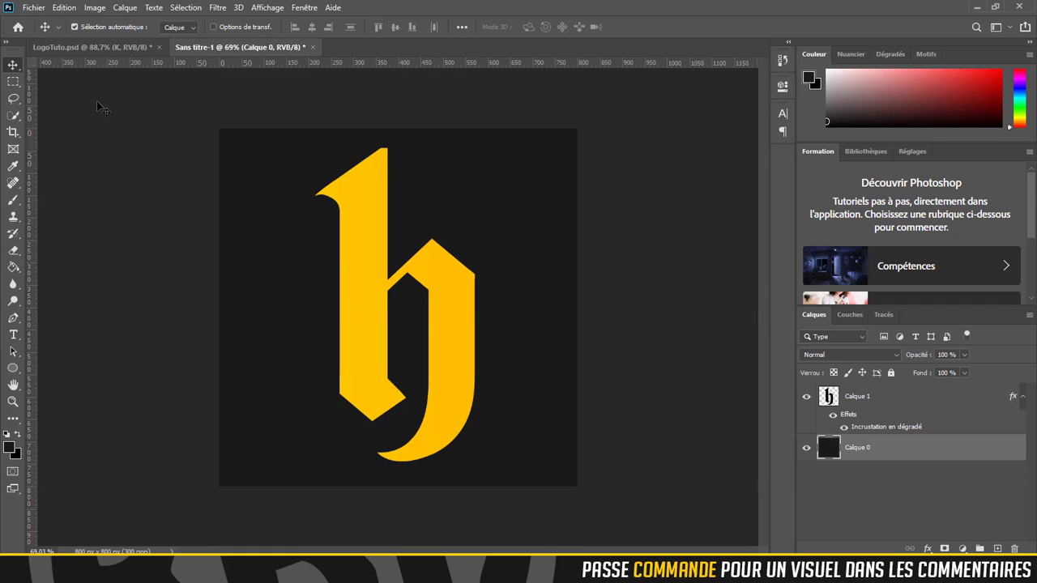
{"action": "scroll", "coordinate": [303, 171], "scroll_direction": "down", "scroll_amount": 3}
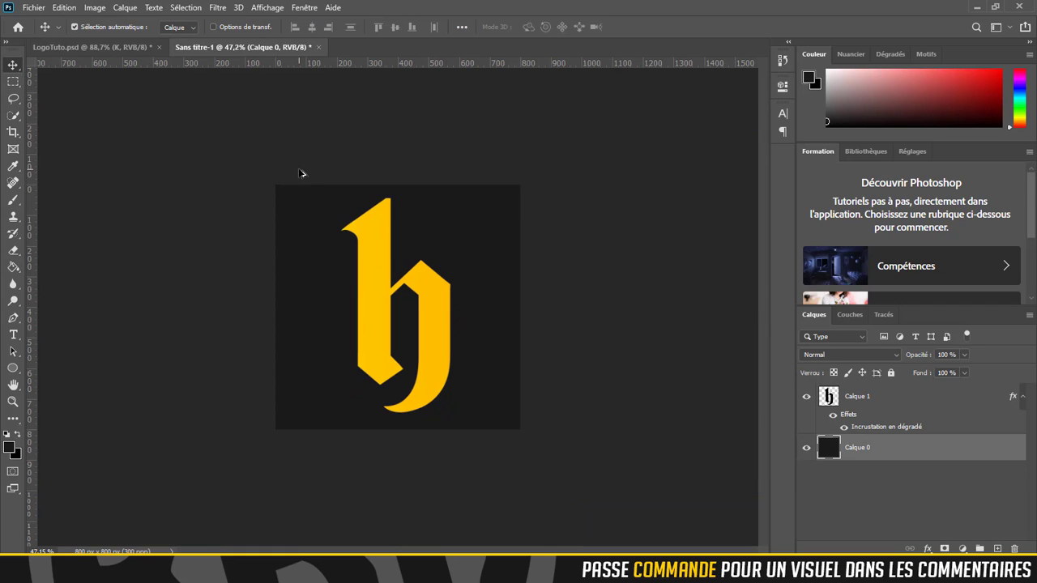